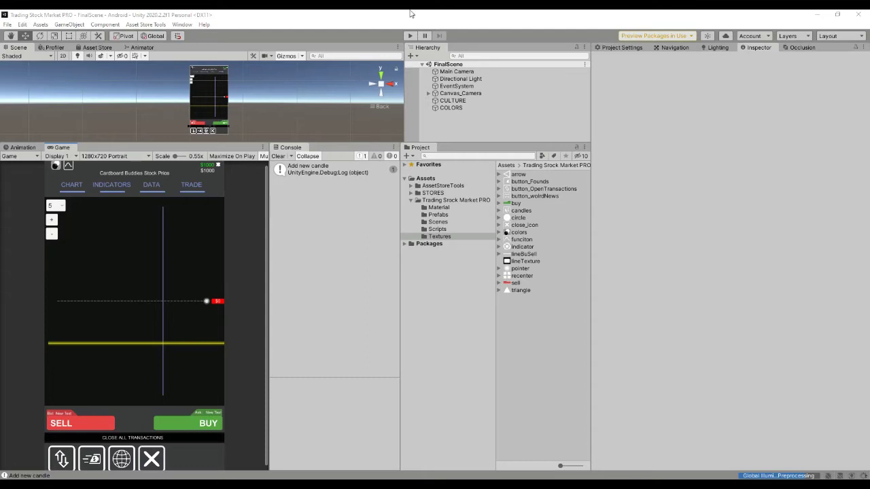
# Run the scene and step the candle period to 10 and 25, then back to 5.
pyautogui.click(410, 36)
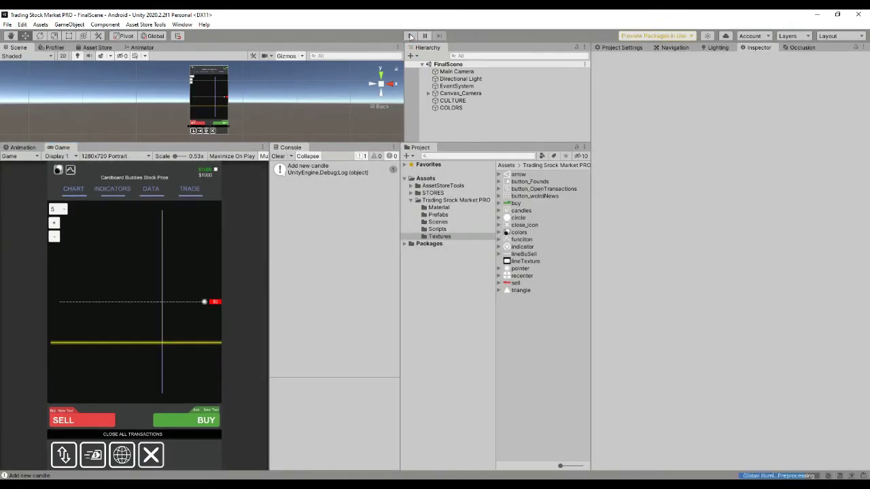
pyautogui.click(410, 36)
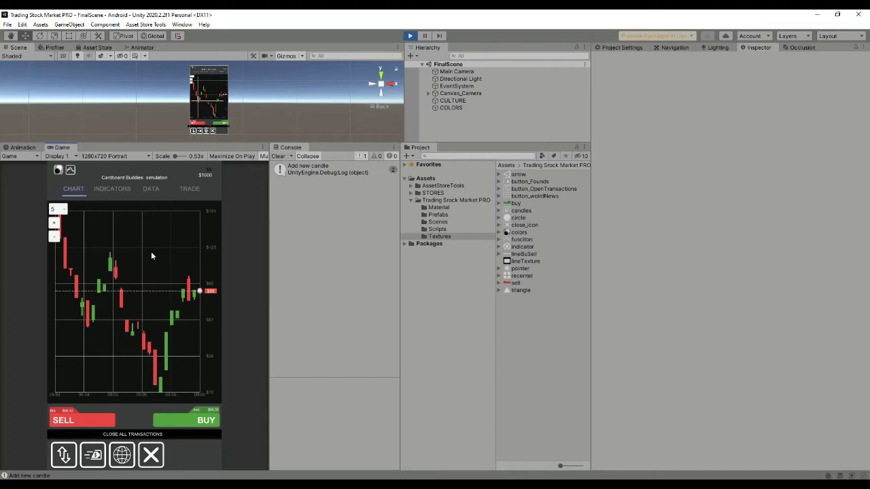
pyautogui.click(54, 225)
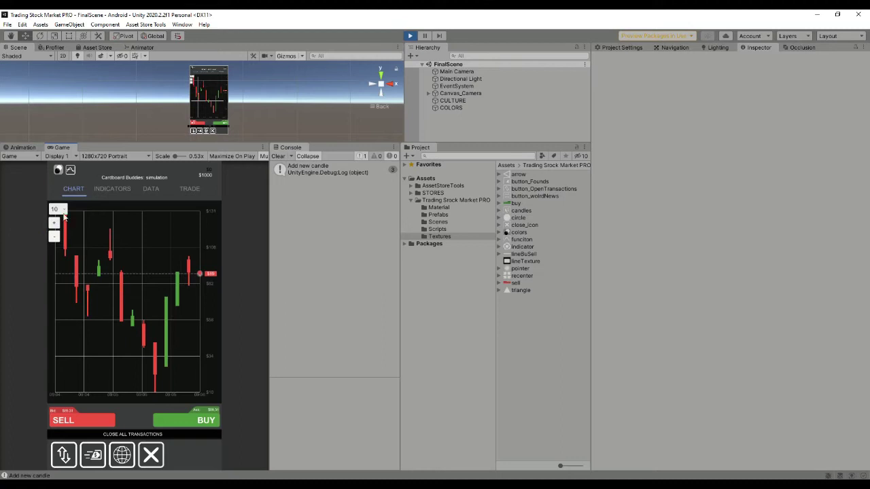
pyautogui.click(55, 238)
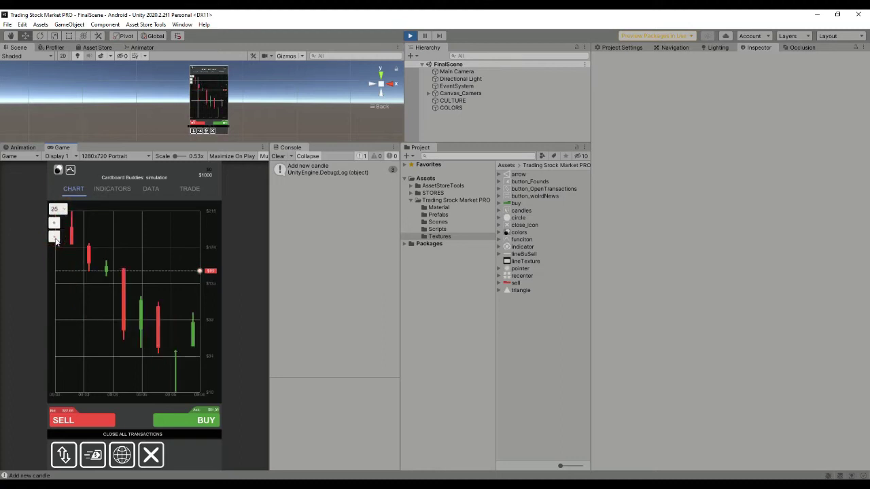
pyautogui.click(56, 209)
pyautogui.click(61, 219)
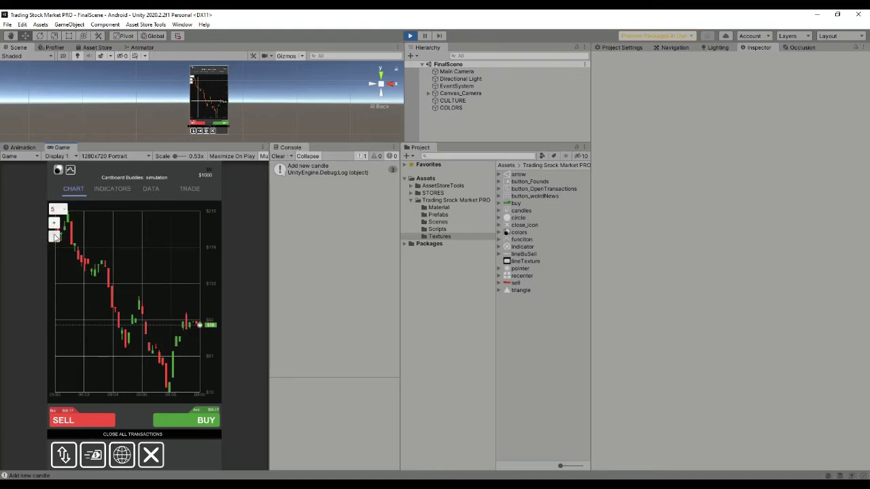
# Zoom the chart in one step, then out four steps to many small candles.
pyautogui.click(55, 228)
pyautogui.click(56, 238)
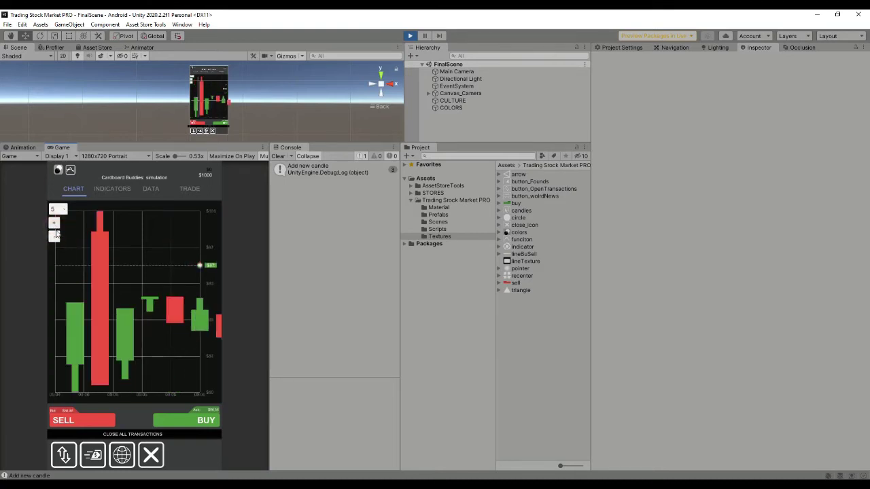
pyautogui.click(56, 238)
pyautogui.click(56, 238)
pyautogui.click(56, 240)
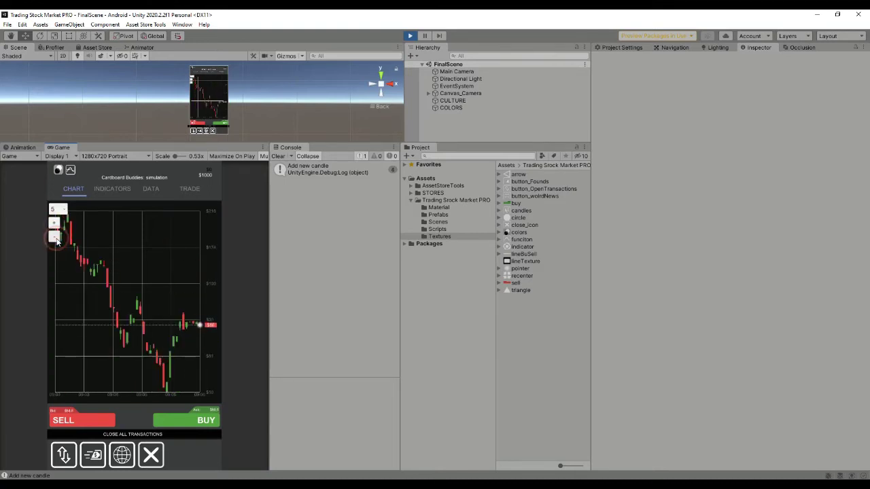
# Enable the MACD indicator with period 100 and return to the chart view.
pyautogui.click(110, 190)
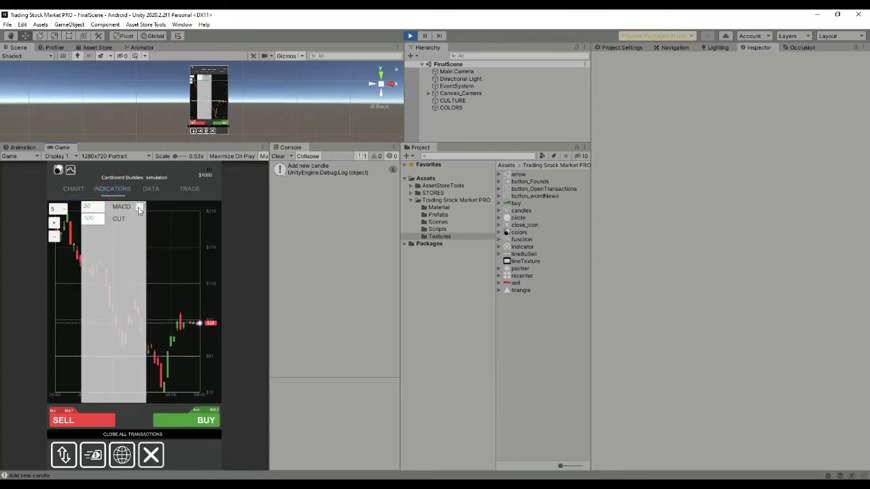
pyautogui.click(139, 208)
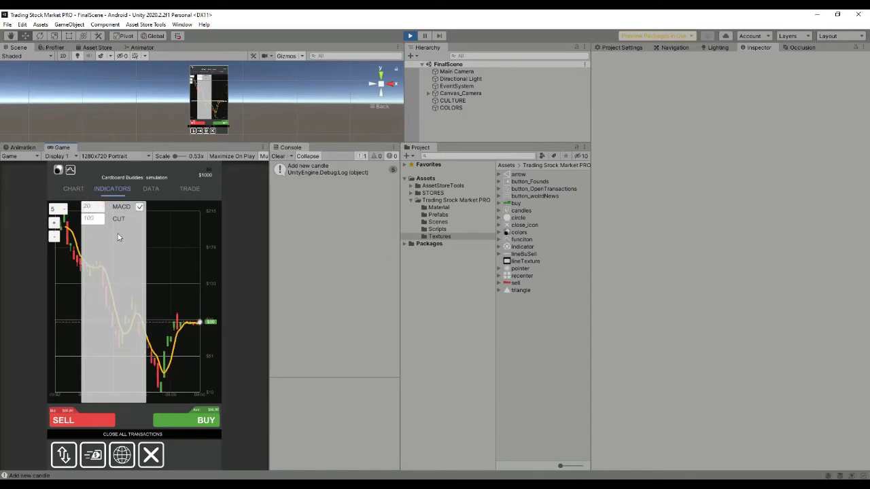
pyautogui.click(98, 210)
pyautogui.write('100')
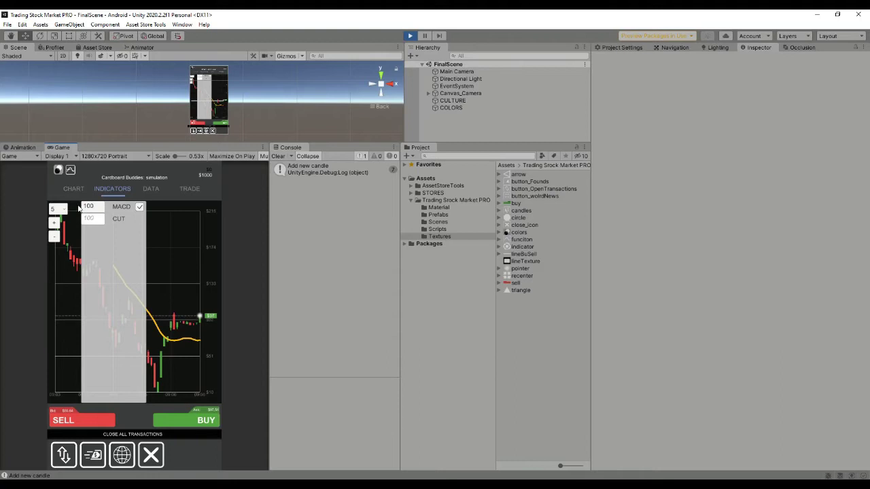
pyautogui.click(74, 194)
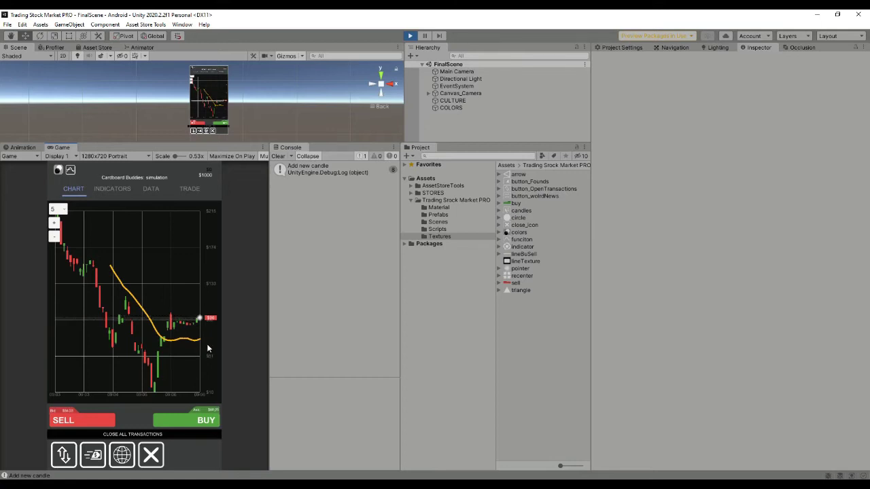
# Reopen the indicator settings and edit the CUT value field.
pyautogui.click(123, 192)
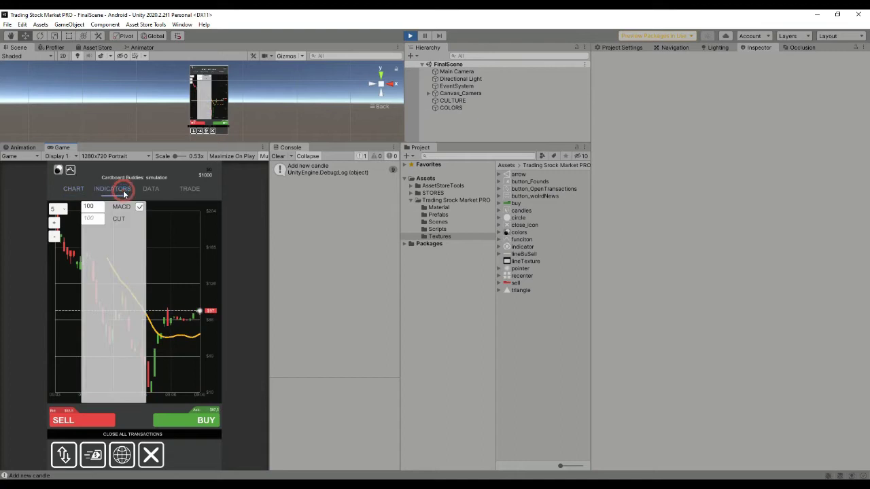
pyautogui.click(95, 223)
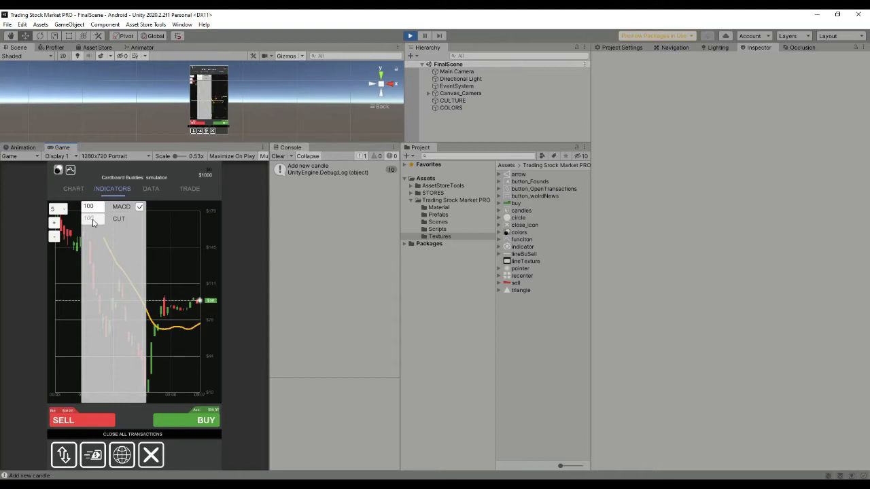
pyautogui.click(93, 221)
# Set CUT to 99, then switch to an area chart zoomed out two steps.
pyautogui.write('99')
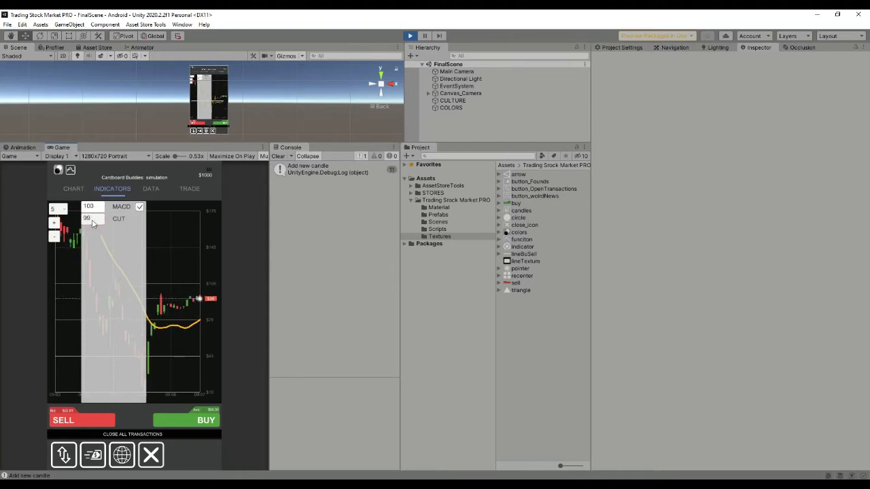
pyautogui.click(64, 189)
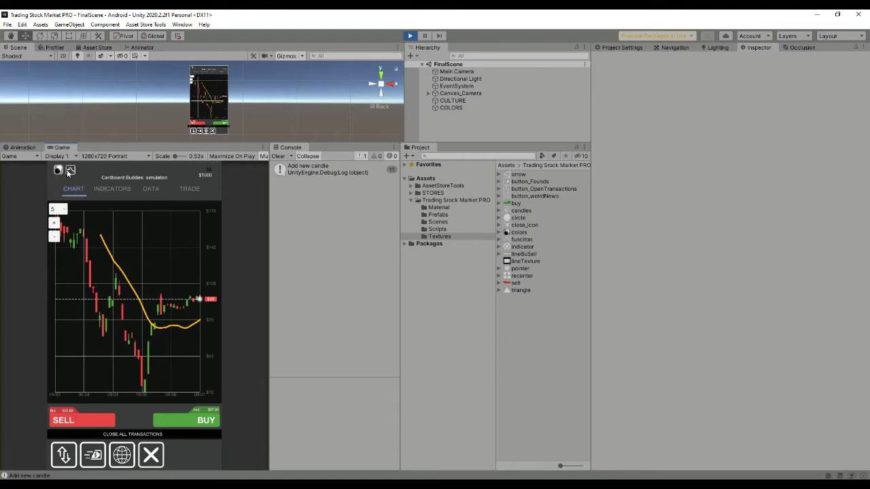
pyautogui.click(70, 170)
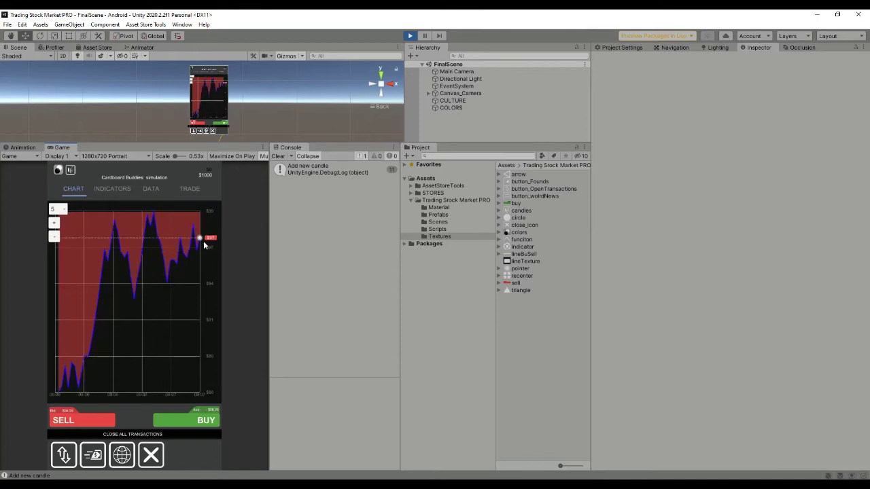
pyautogui.click(59, 238)
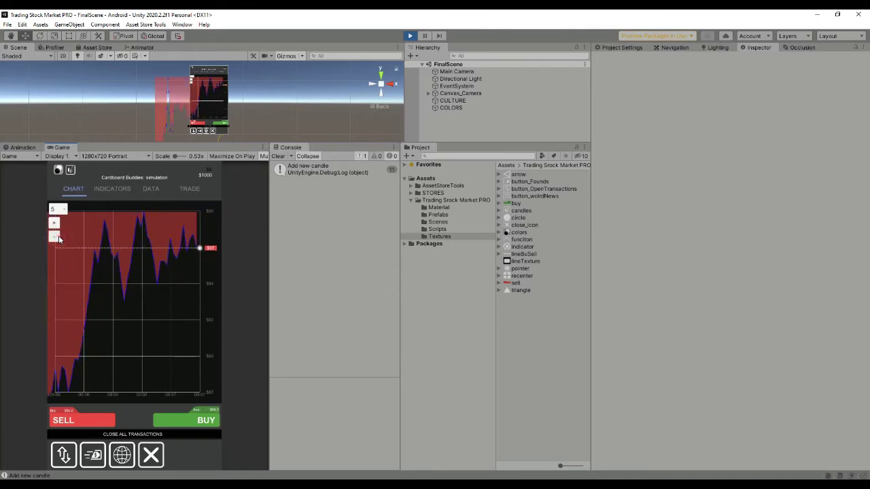
pyautogui.click(58, 238)
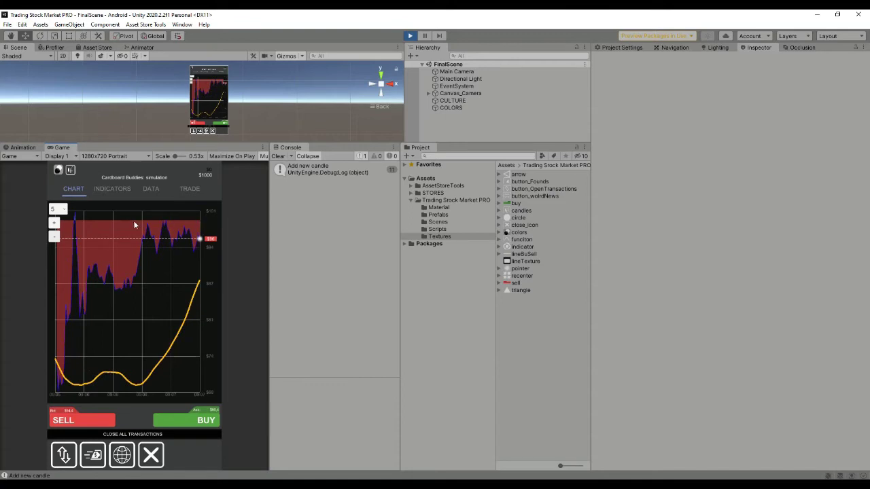
# Change the MACD CUT value from 99 to 97 and return to the chart.
pyautogui.click(110, 189)
pyautogui.click(95, 218)
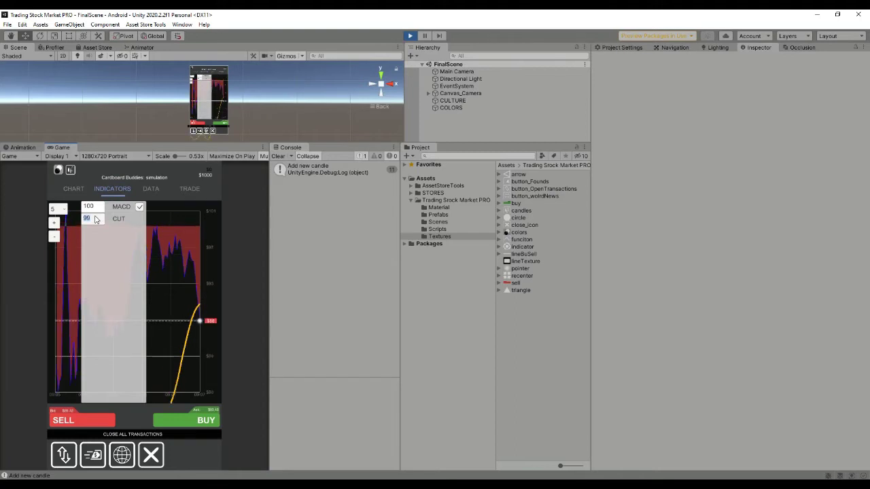
pyautogui.write('97')
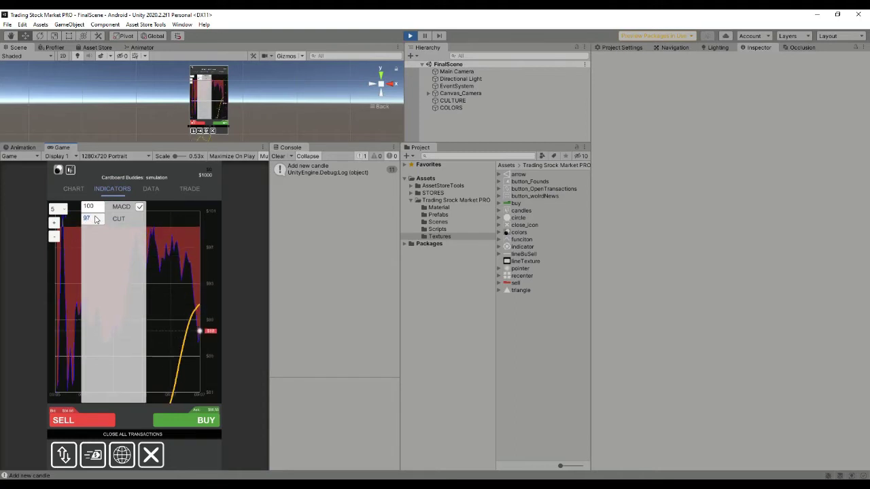
pyautogui.press('Return')
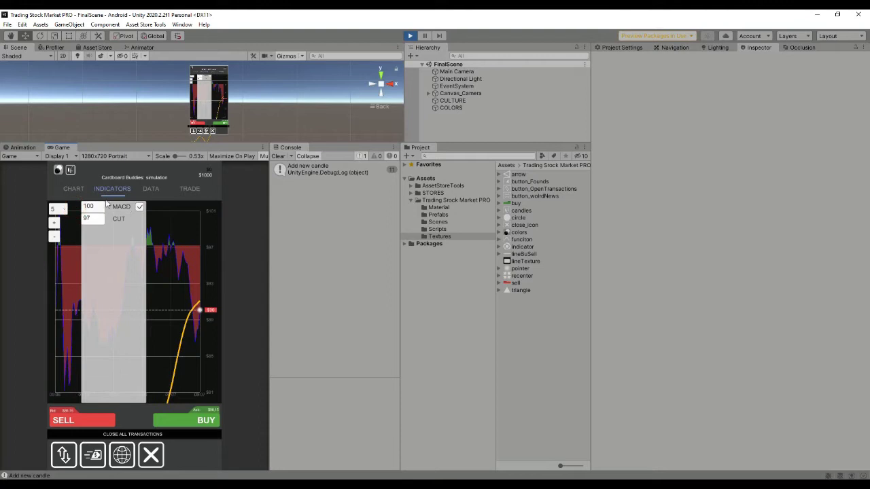
pyautogui.click(112, 189)
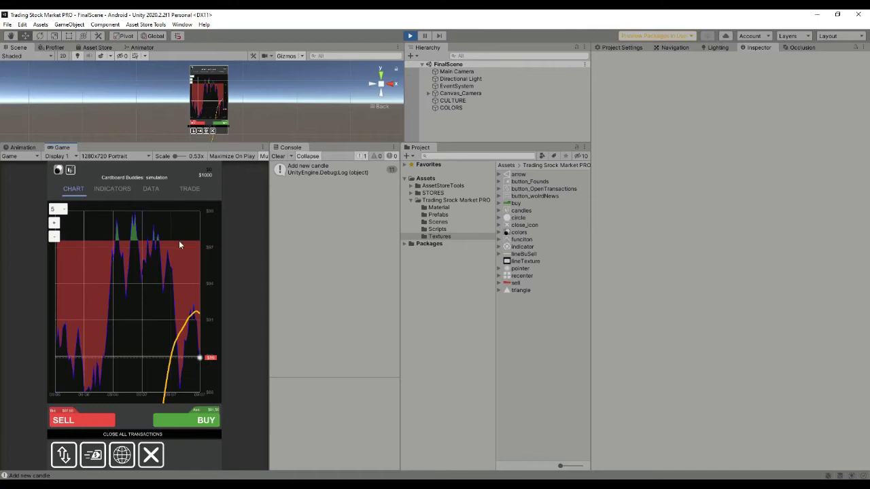
# Switch the chart's data source to url and return to the chart view.
pyautogui.click(111, 189)
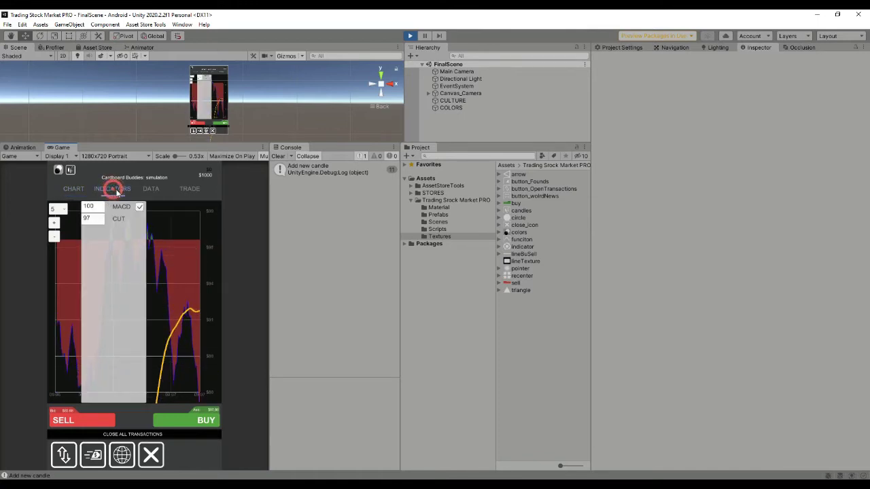
pyautogui.click(150, 190)
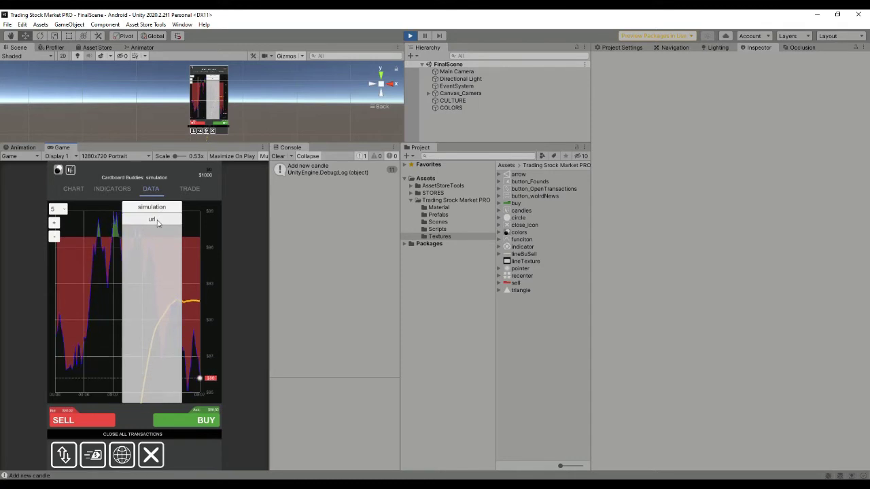
pyautogui.click(157, 221)
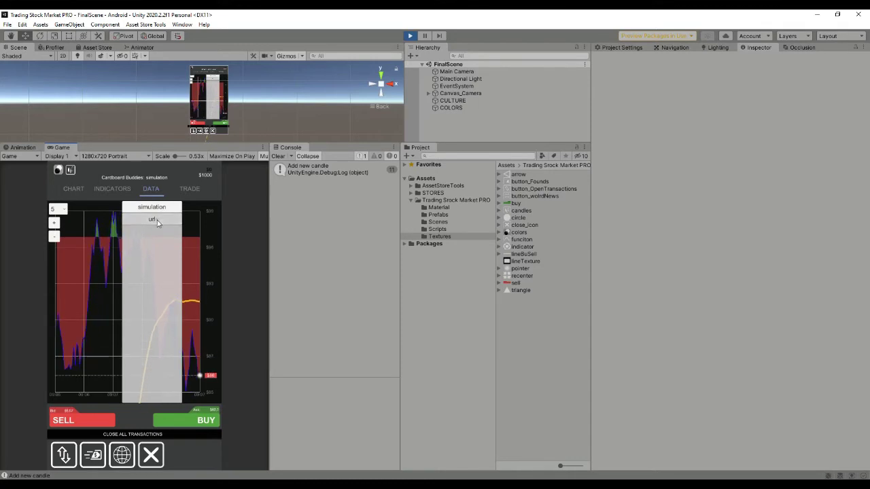
pyautogui.click(73, 188)
# Inspect ReadingData console logs, ending on the price=57183.92 entry's stack trace.
pyautogui.click(303, 202)
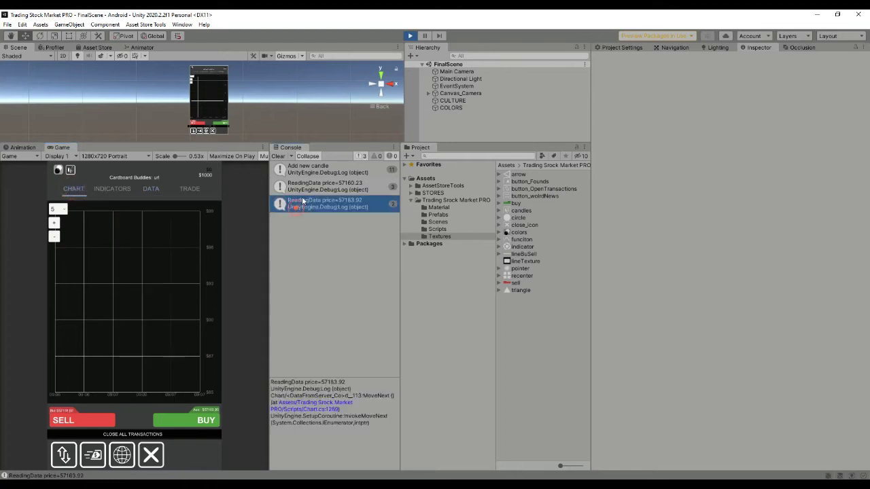
pyautogui.click(319, 186)
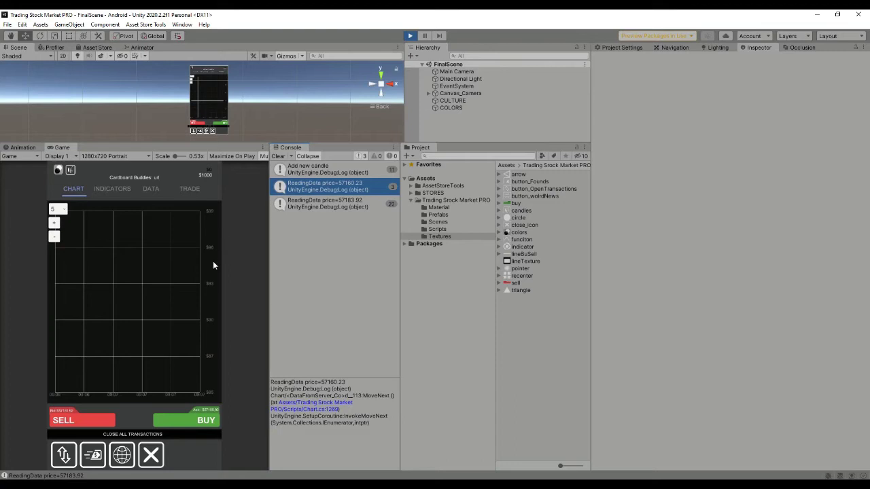
pyautogui.click(333, 207)
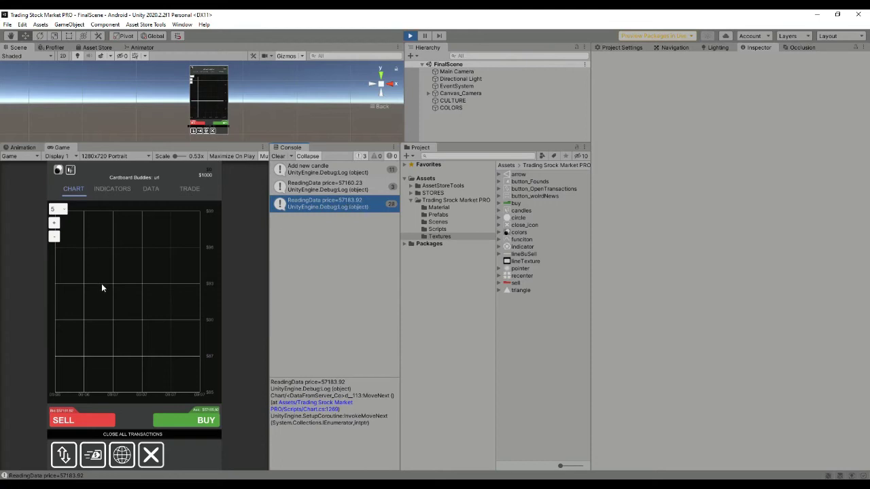
pyautogui.click(319, 190)
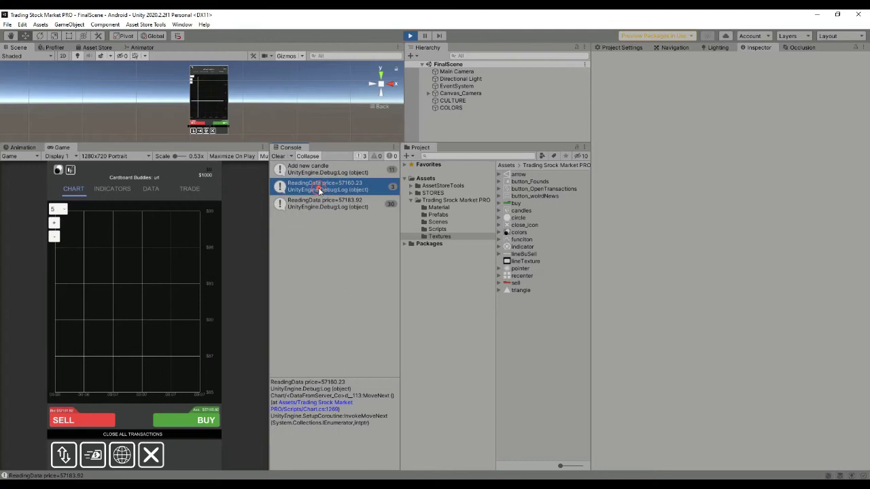
pyautogui.click(313, 206)
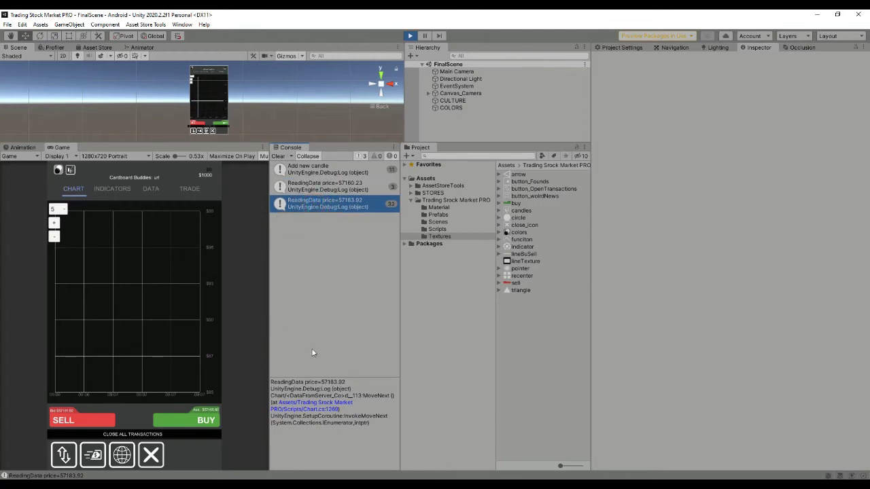
# Select CHART under Canvas_Camera, highlight its Url value, and bring up the data source choices.
pyautogui.click(428, 93)
pyautogui.click(444, 109)
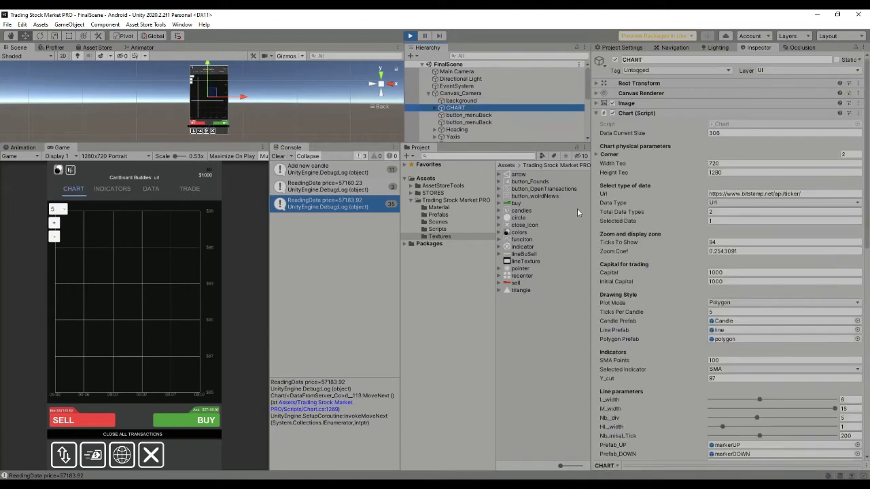
pyautogui.click(761, 193)
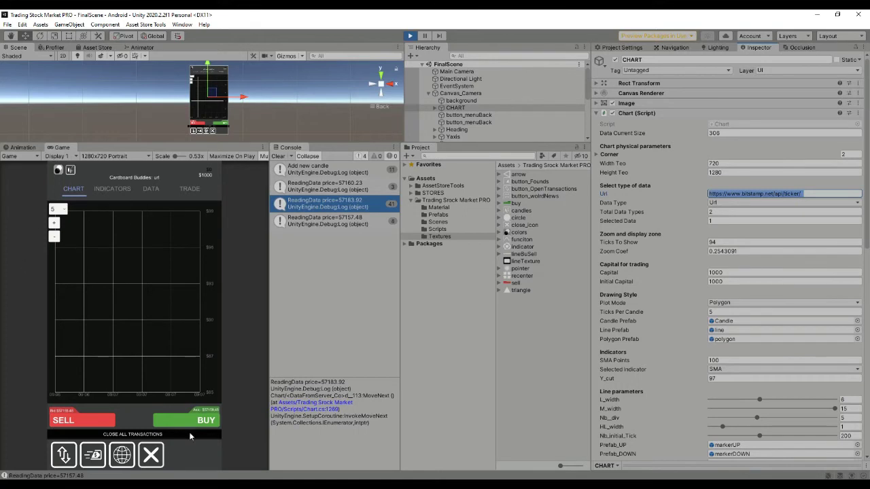
pyautogui.click(150, 189)
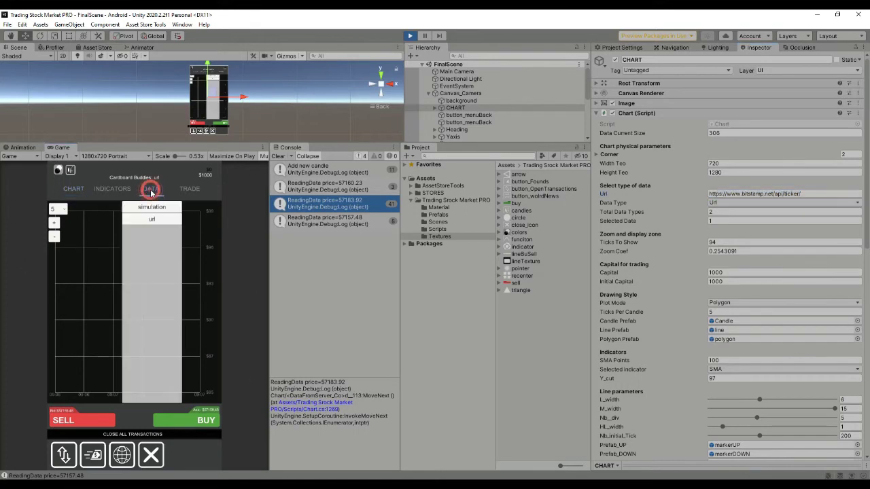
# Switch data to simulation with MACD on, place a buy trade, and list open trades.
pyautogui.click(157, 214)
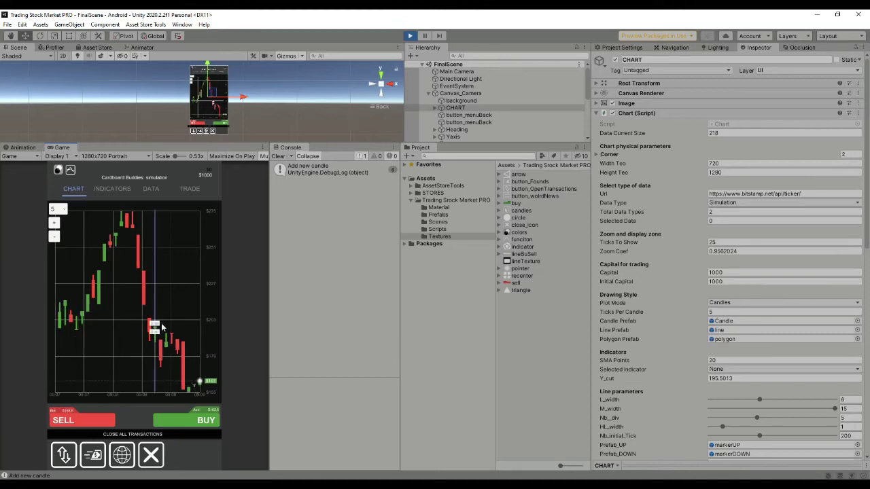
pyautogui.click(109, 189)
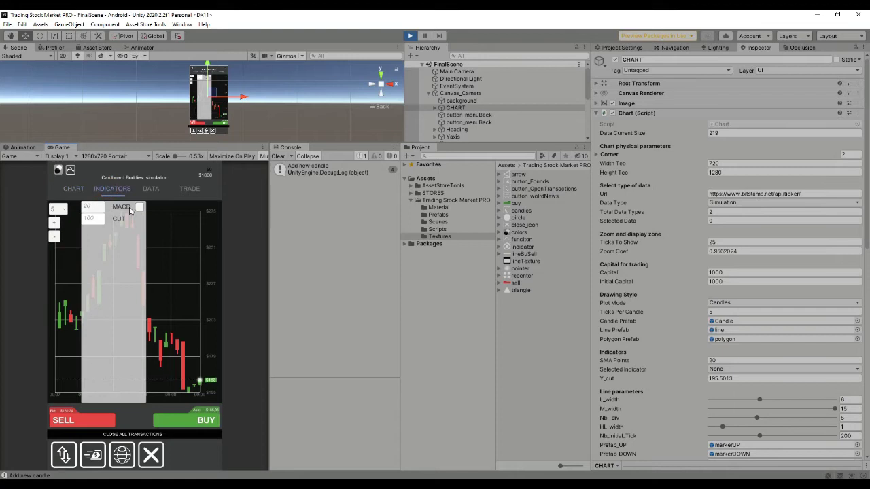
pyautogui.click(139, 206)
pyautogui.click(73, 189)
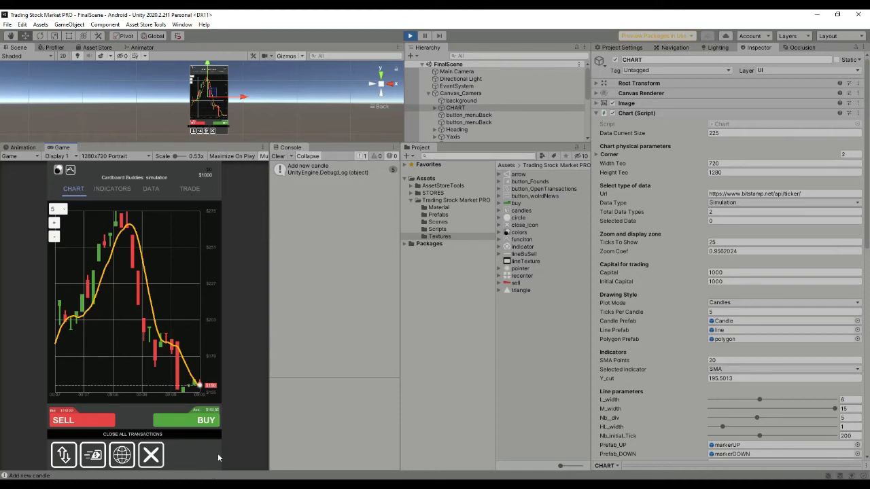
pyautogui.click(202, 423)
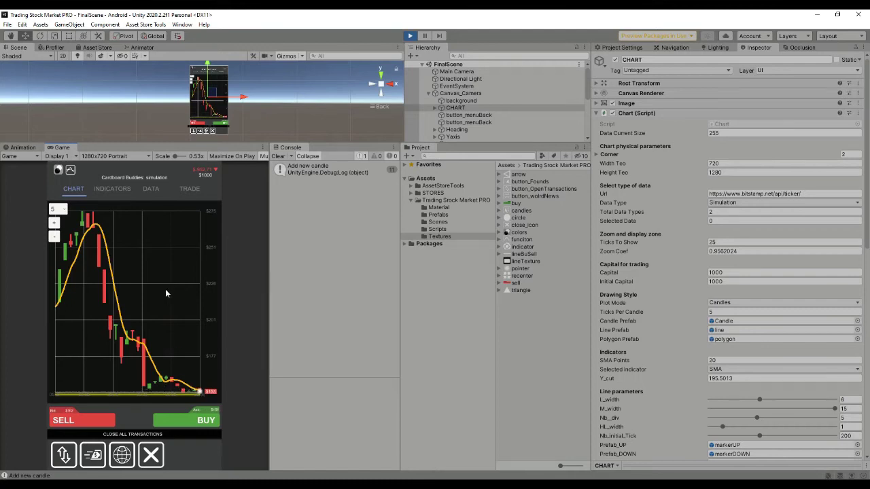
pyautogui.click(190, 190)
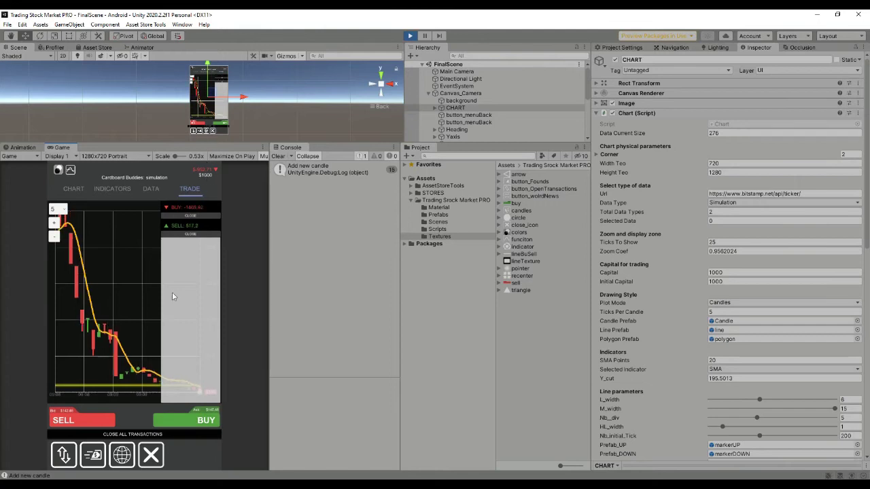
# Close every open transaction, leaving capital at $47.29, and go back to the Chart page.
pyautogui.click(134, 435)
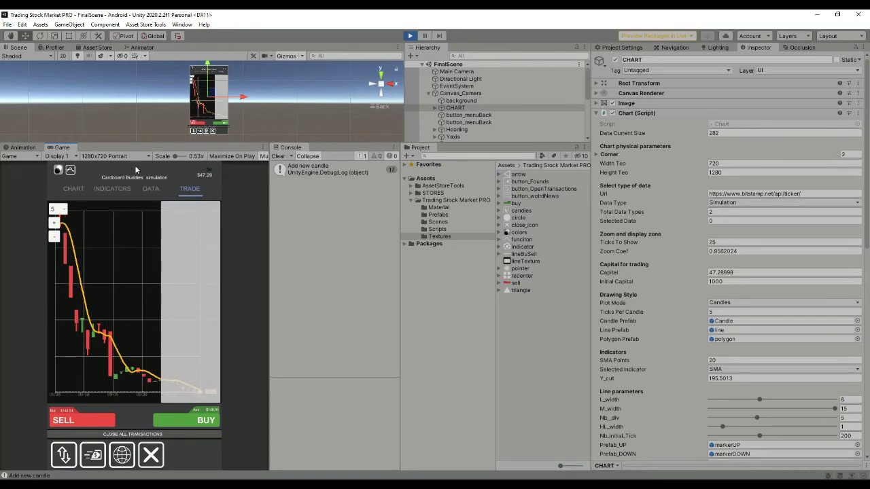
pyautogui.click(76, 188)
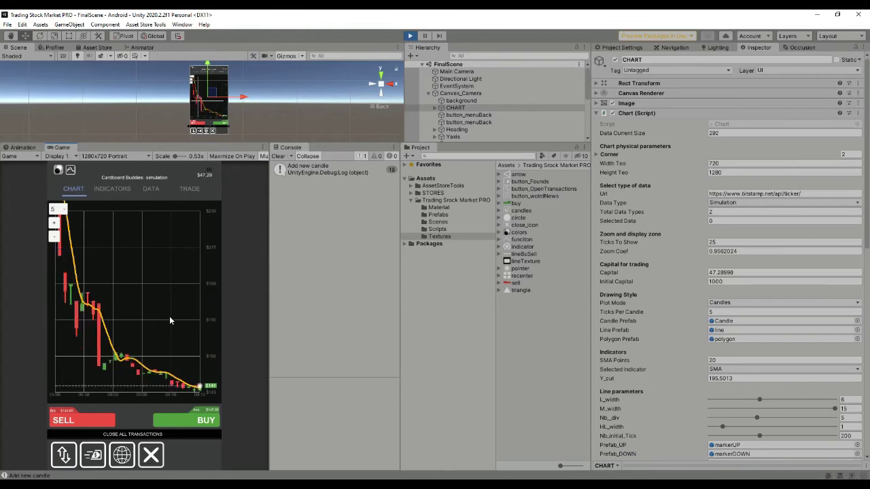
pyautogui.click(65, 455)
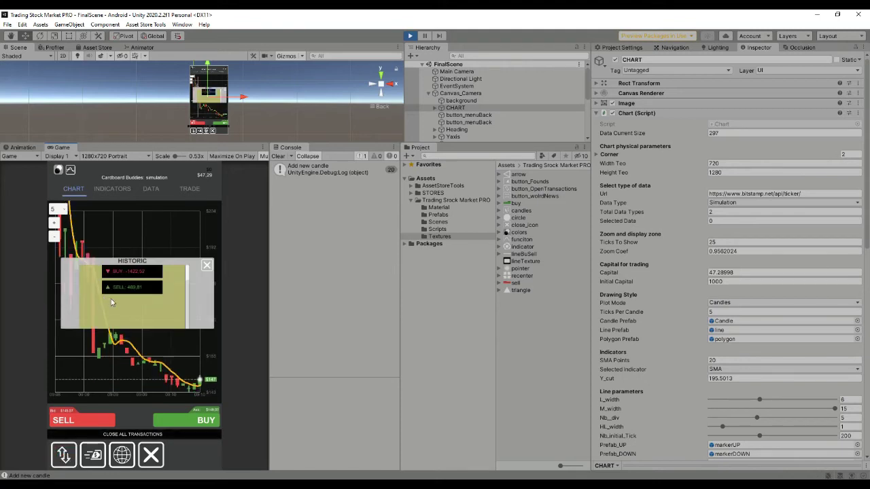
pyautogui.scroll(1, 163, 315)
pyautogui.scroll(-1, 166, 298)
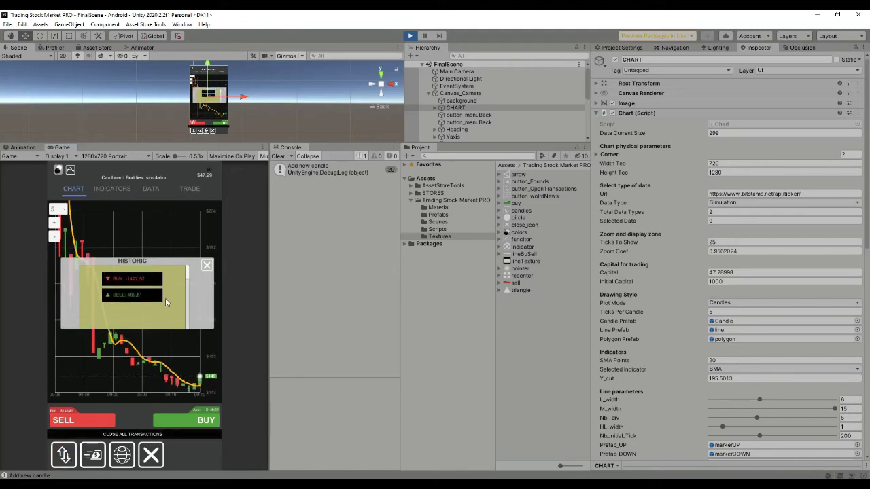
pyautogui.scroll(1, 150, 292)
pyautogui.scroll(-1, 130, 282)
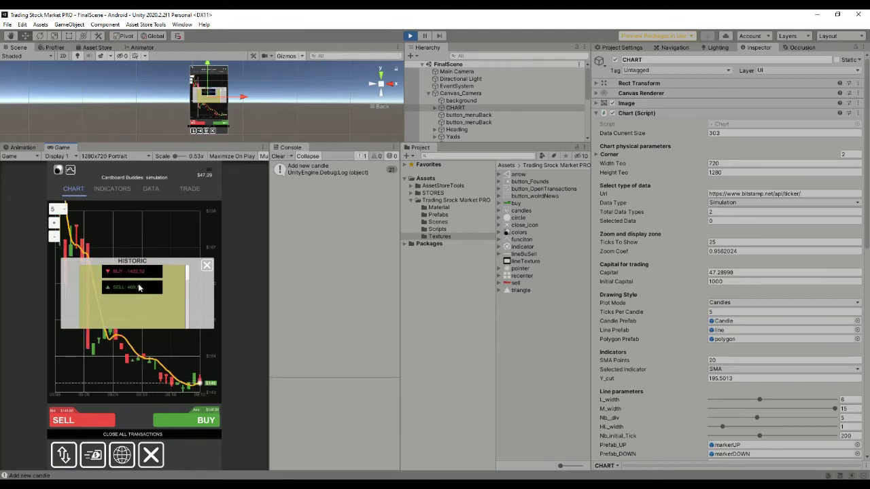
pyautogui.click(206, 267)
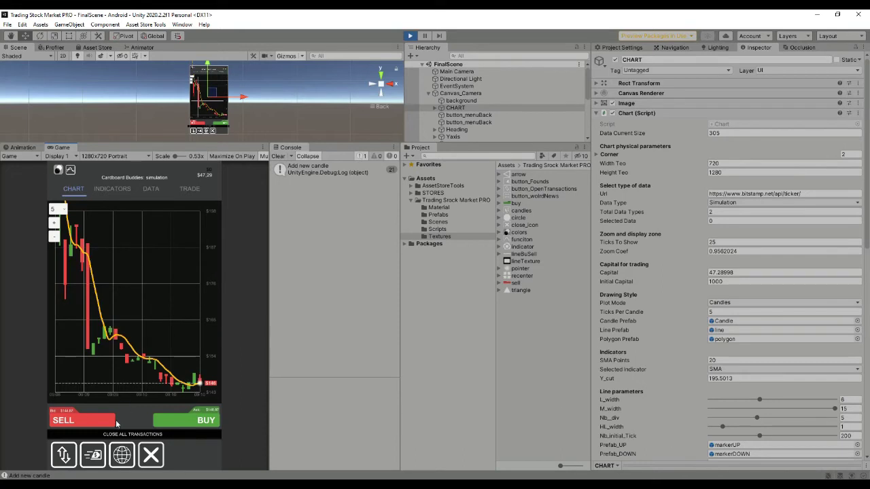
# Enter 100 in the ADD FUNDS field and transfer it, bringing capital to $1047.29.
pyautogui.click(96, 455)
pyautogui.click(160, 288)
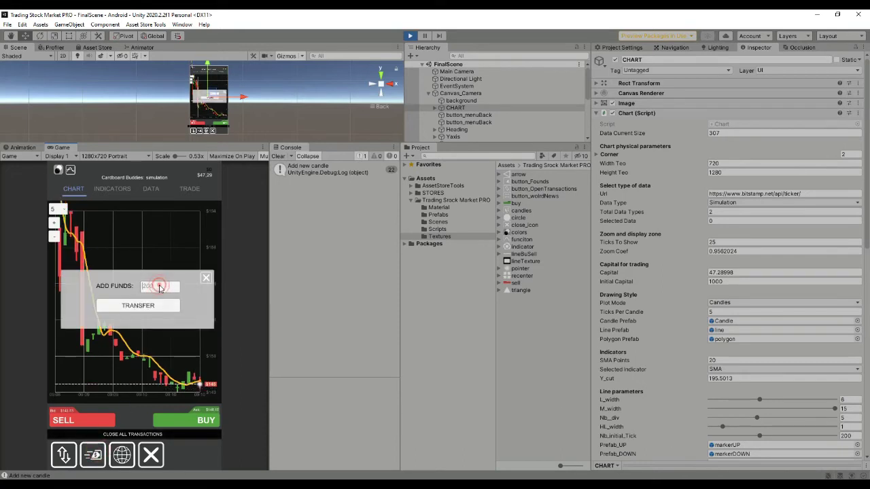
pyautogui.write('1000')
pyautogui.click(141, 306)
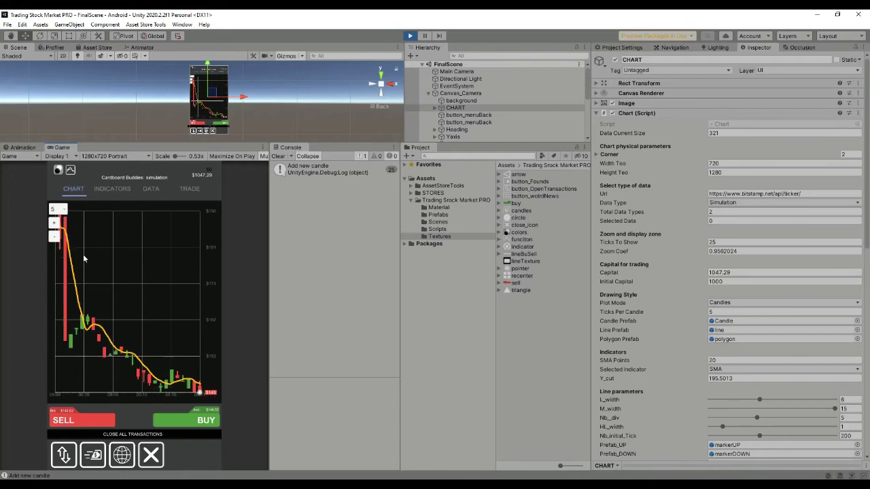
pyautogui.click(58, 170)
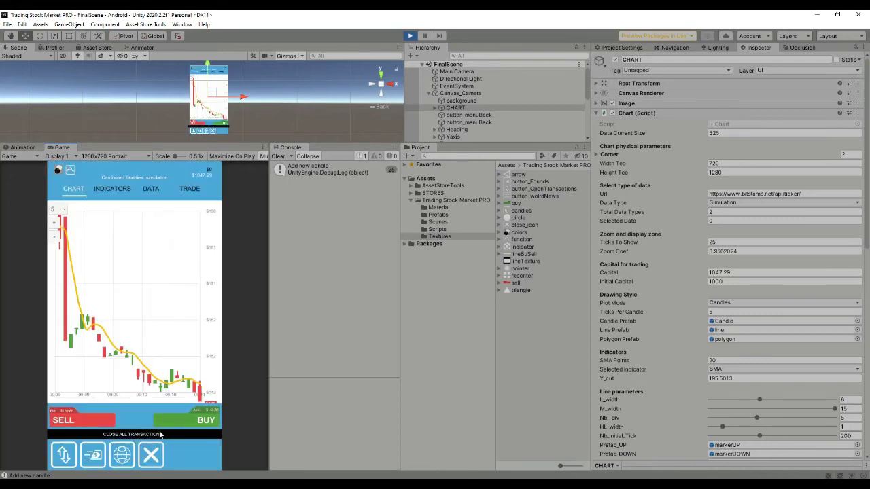
pyautogui.click(57, 173)
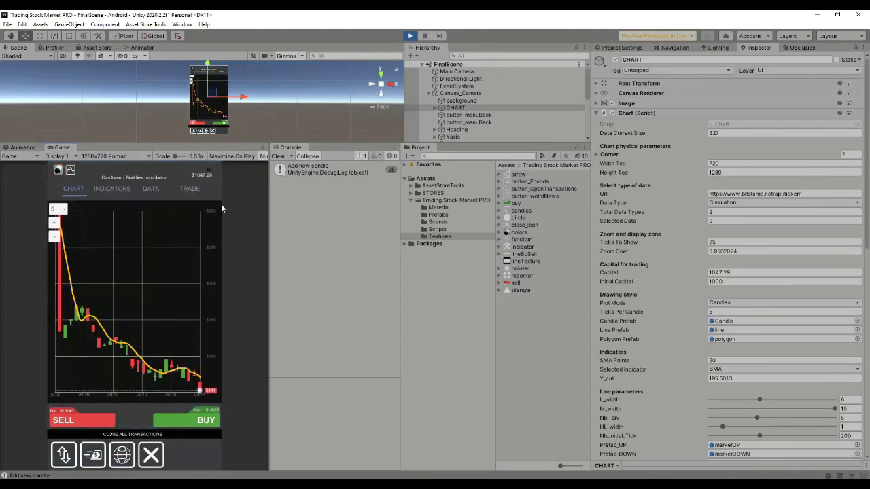
pyautogui.click(57, 170)
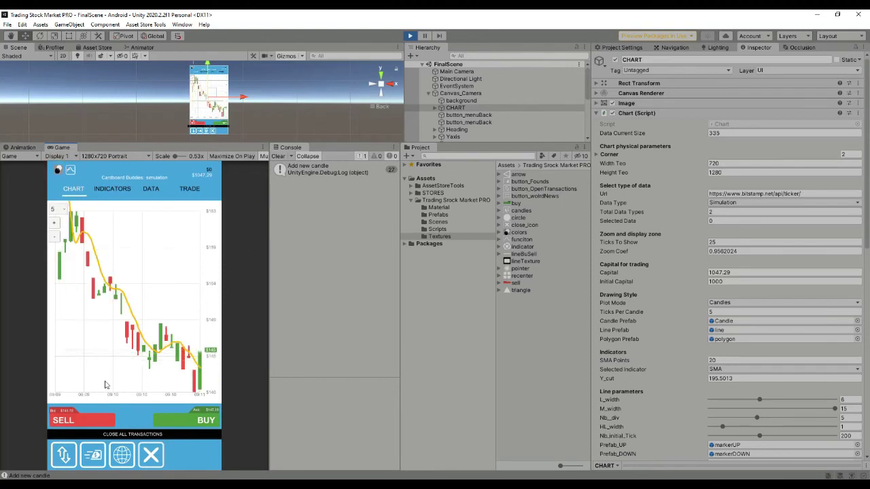
pyautogui.click(57, 170)
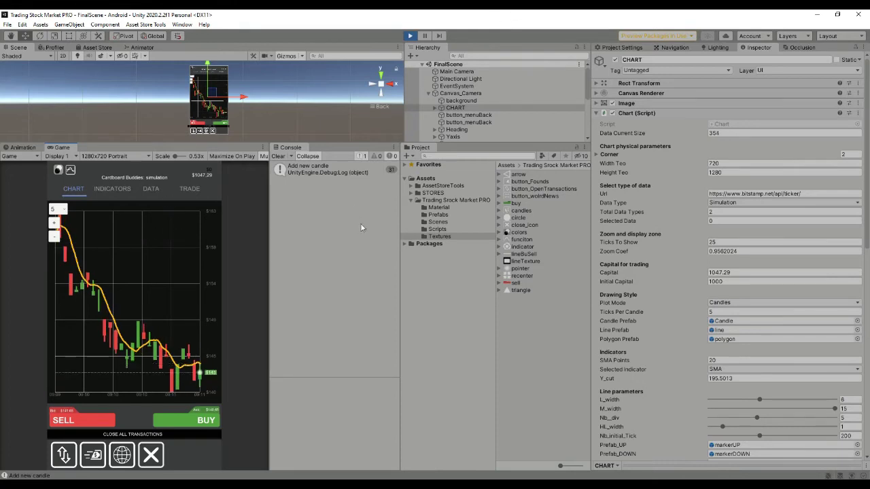
# Reselect CHART and collapse then re-expand Canvas_Camera in the Hierarchy.
pyautogui.click(424, 98)
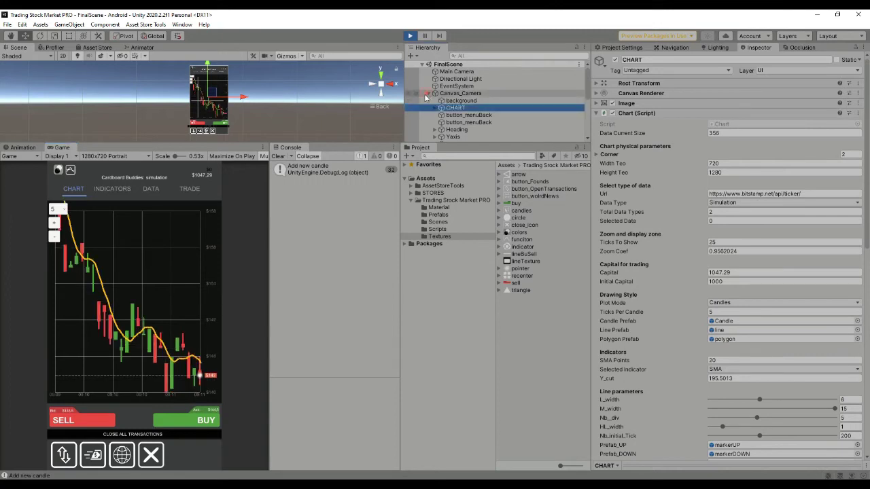
pyautogui.click(428, 94)
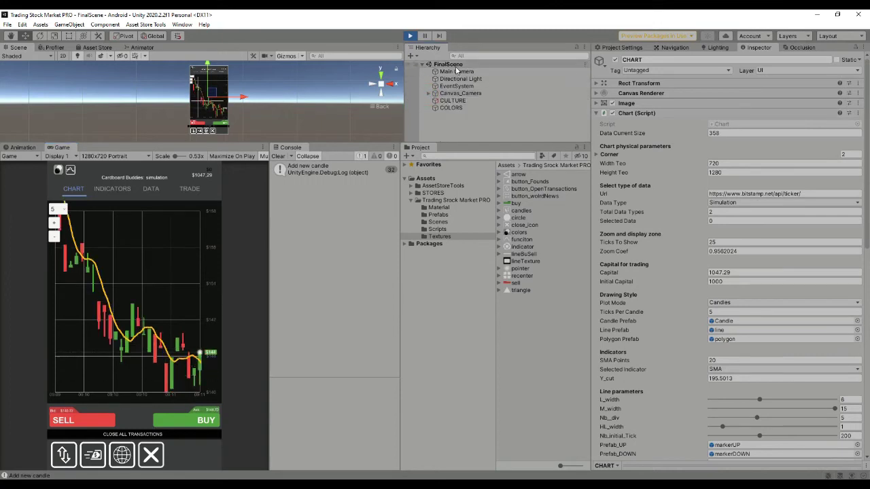
pyautogui.click(428, 93)
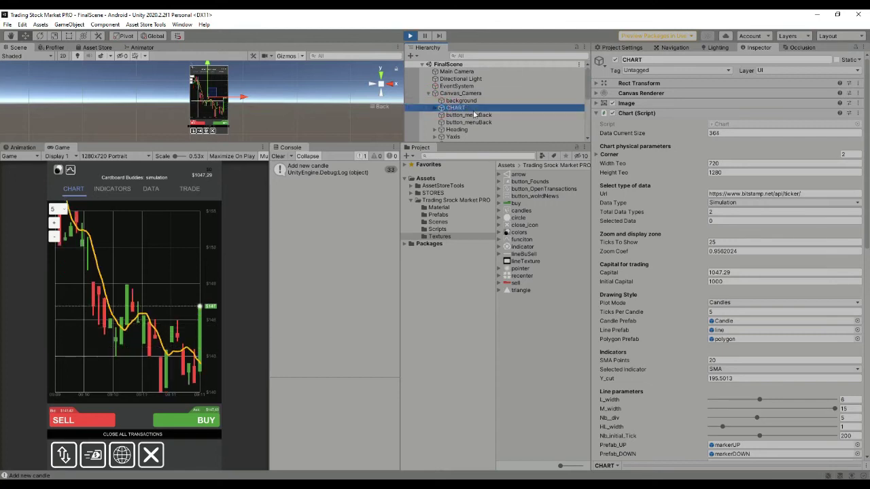
# Widen the Game view and set its resolution to 1920x1080 Portrait.
pyautogui.moveTo(264, 208); pyautogui.dragTo(287, 207)
pyautogui.click(98, 155)
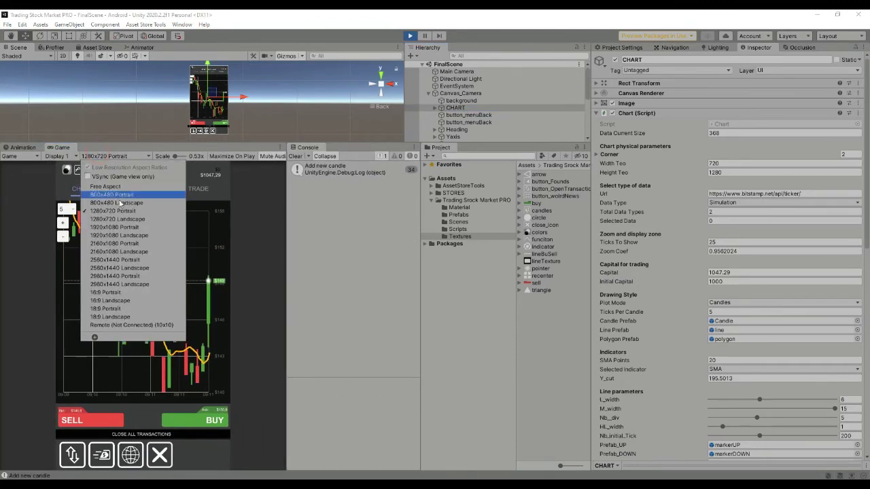
pyautogui.click(123, 227)
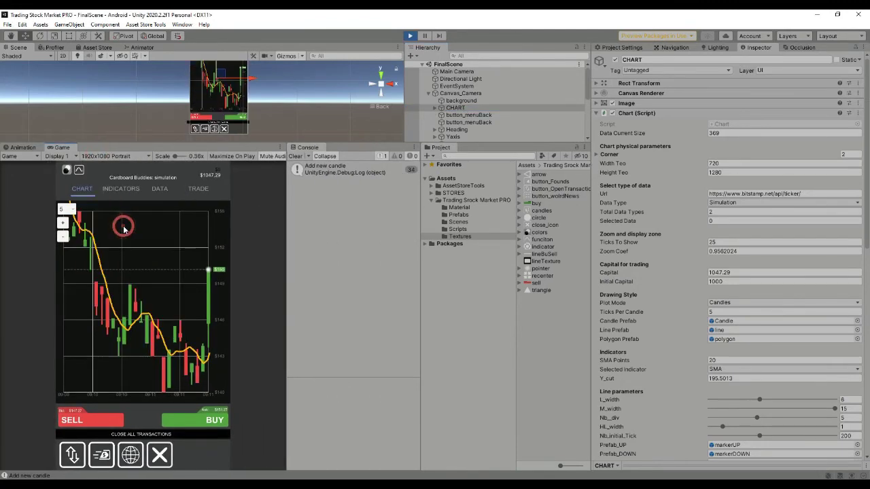
pyautogui.click(121, 156)
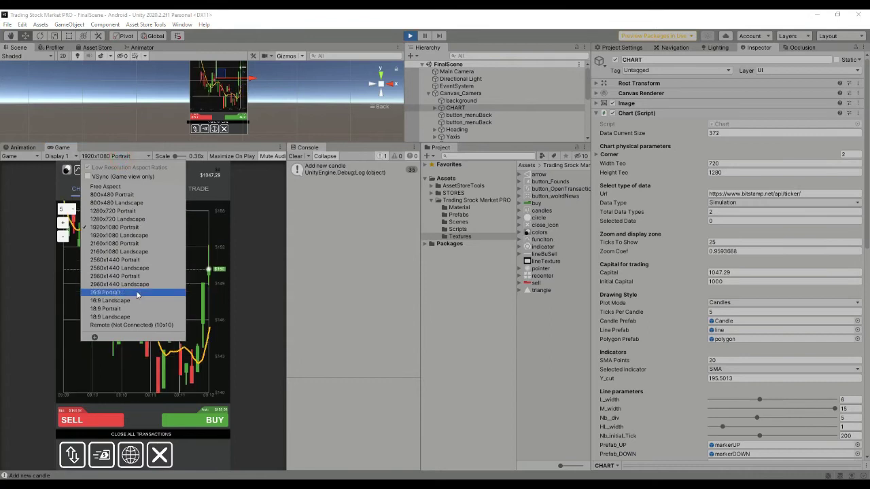
pyautogui.click(33, 231)
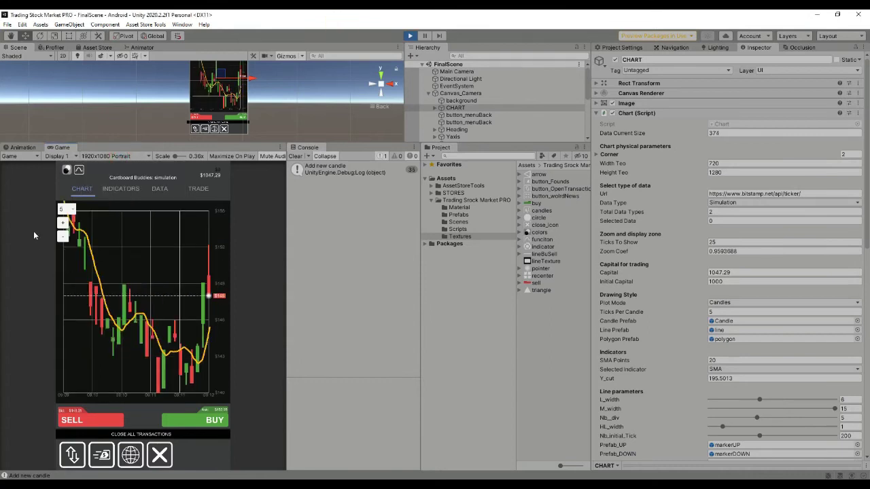
# Switch the Game view to the Device Simulator and widen its panel.
pyautogui.click(33, 155)
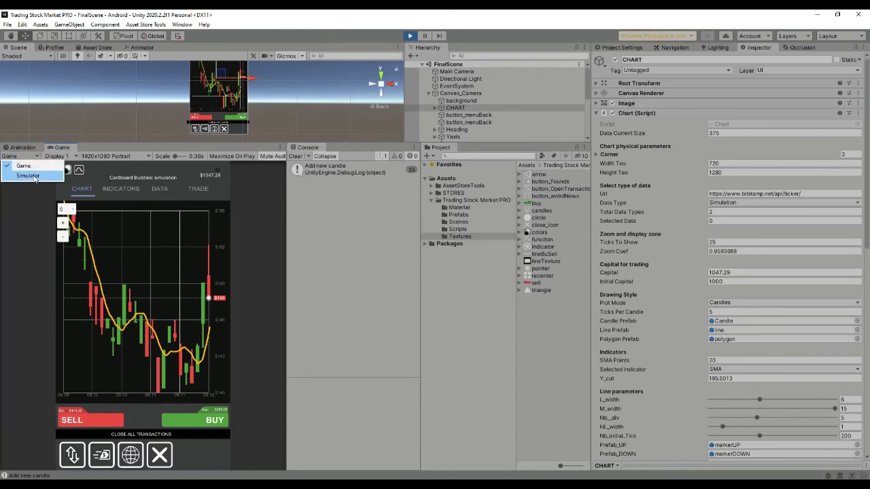
pyautogui.click(33, 177)
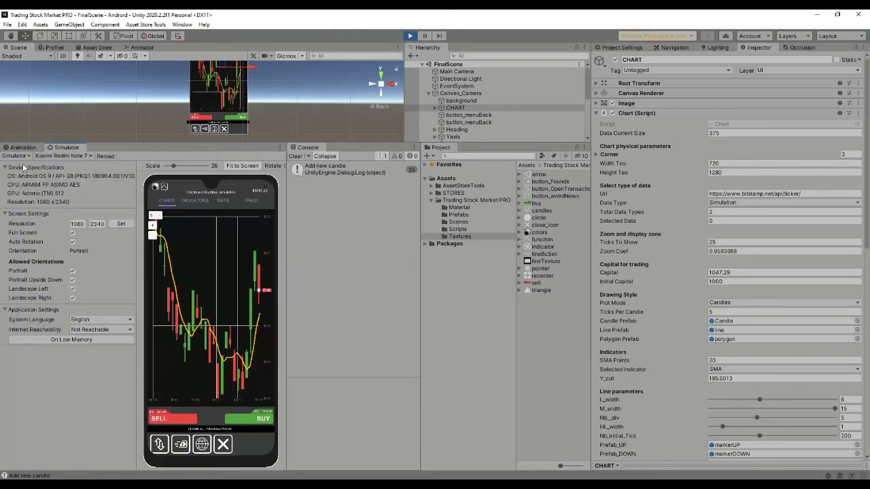
pyautogui.moveTo(286, 251); pyautogui.dragTo(333, 250)
# Try Sony Xperia Z and Xiaomi Mi 4I, settling on Samsung Galaxy J7 (2017).
pyautogui.click(75, 157)
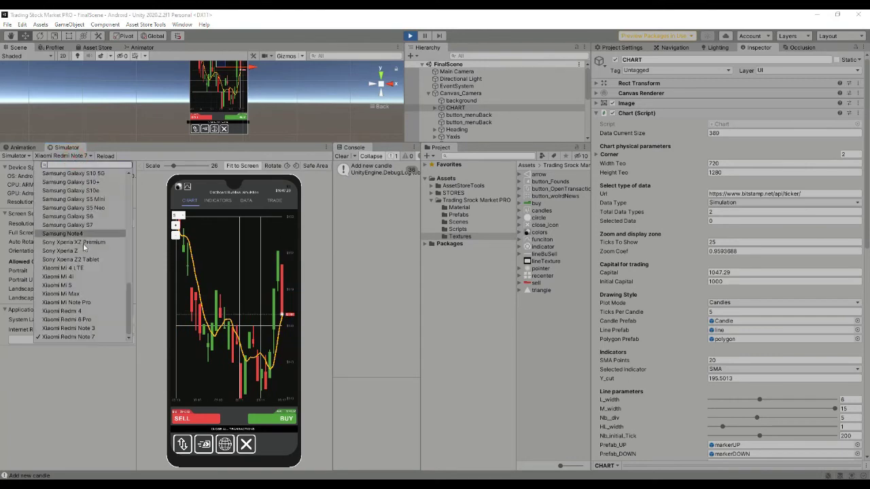
pyautogui.click(80, 251)
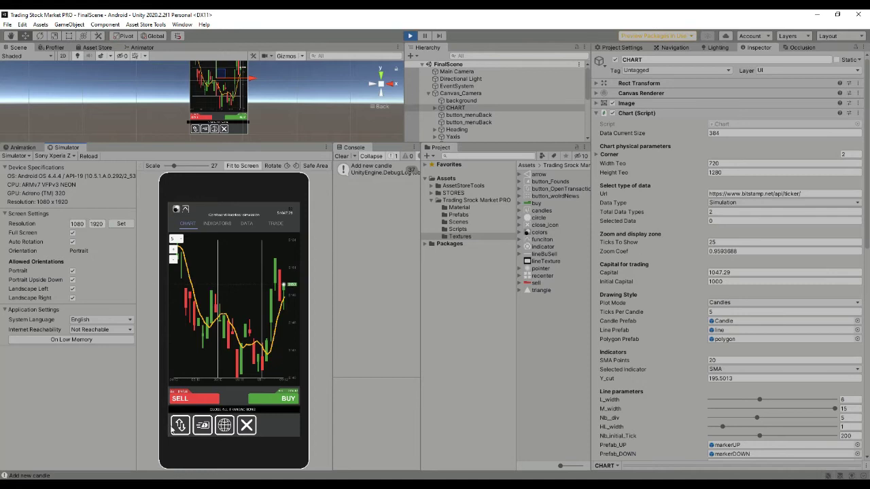
pyautogui.click(66, 157)
pyautogui.click(58, 276)
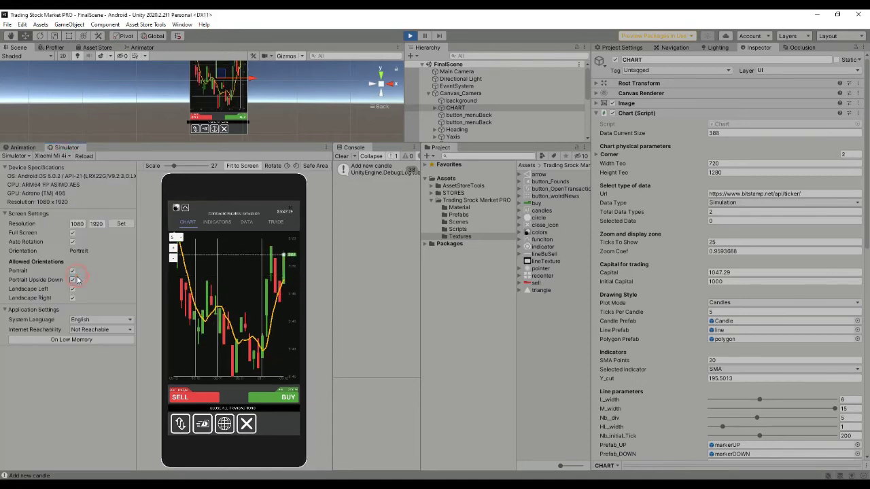
pyautogui.click(53, 156)
pyautogui.scroll(5, 73, 219)
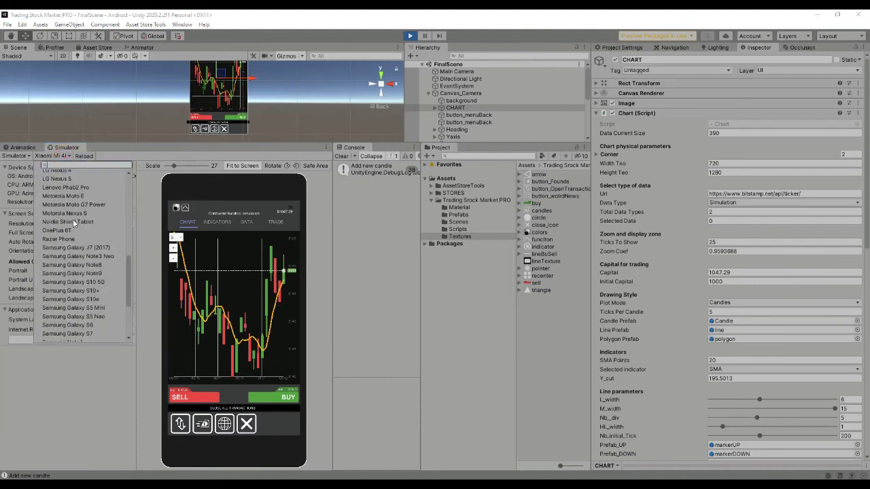
pyautogui.click(73, 248)
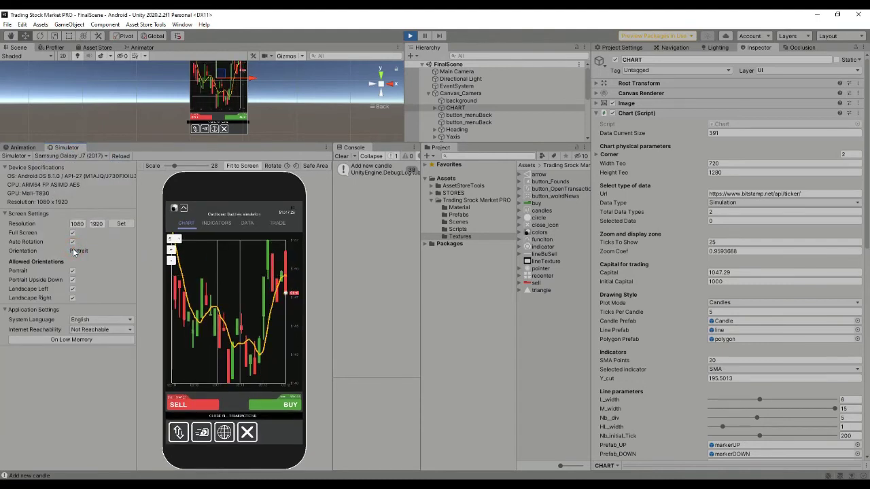
pyautogui.click(14, 155)
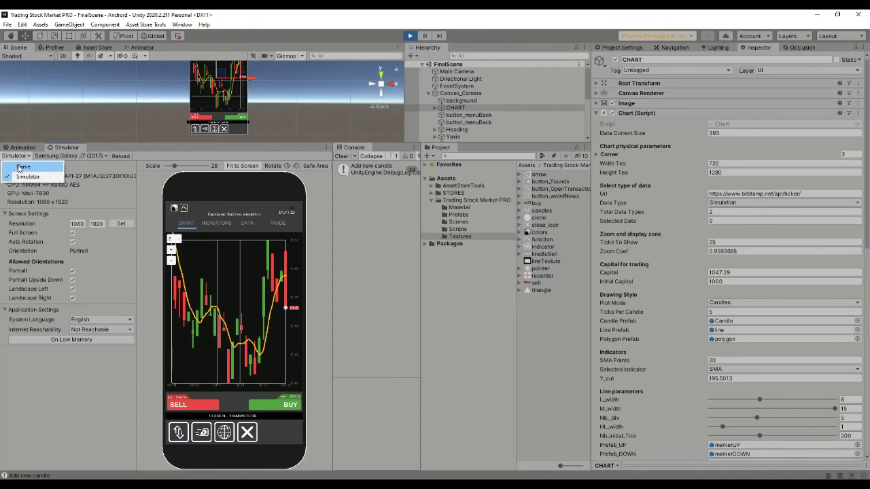
# Return to the Game view and cycle the chart through line and polygon back to candles.
pyautogui.click(20, 166)
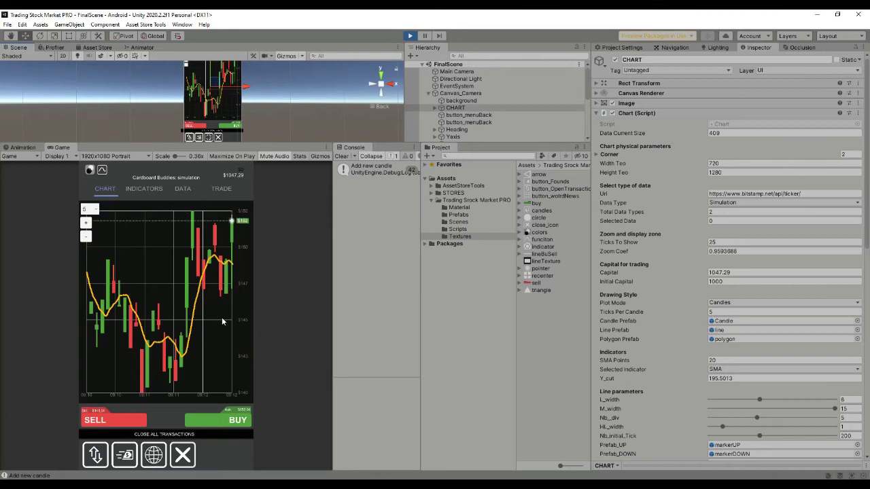
pyautogui.click(102, 170)
pyautogui.click(102, 170)
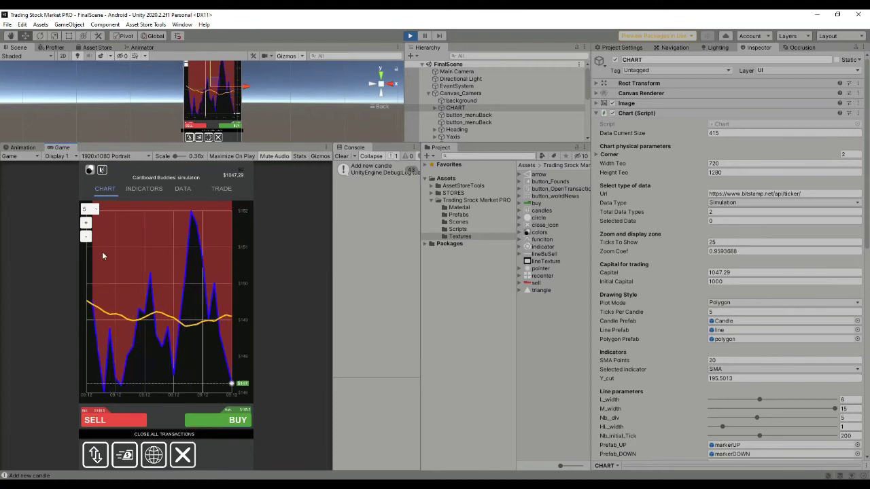
pyautogui.click(102, 170)
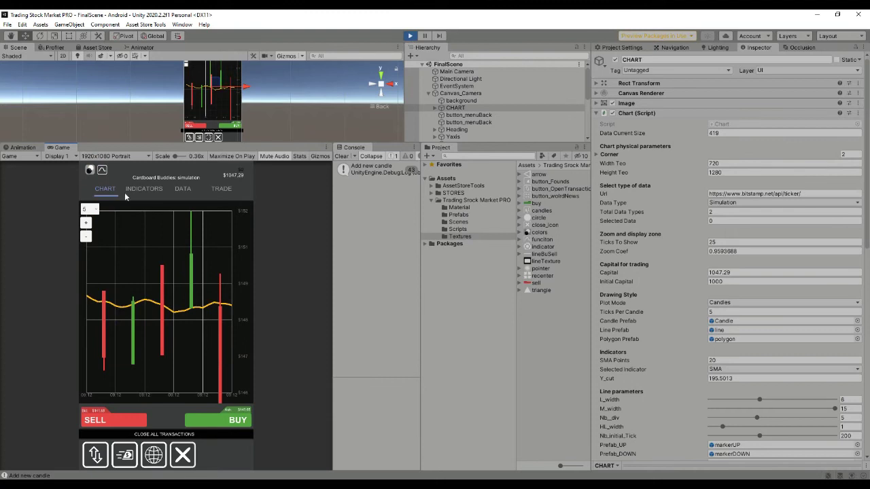
# Set each candle to 10 ticks and zoom the chart out to 42 ticks.
pyautogui.click(90, 209)
pyautogui.click(91, 227)
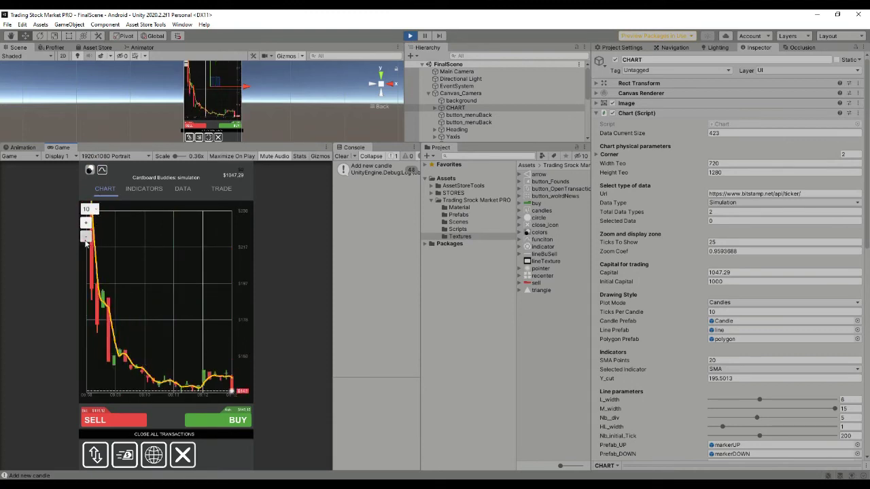
pyautogui.click(86, 238)
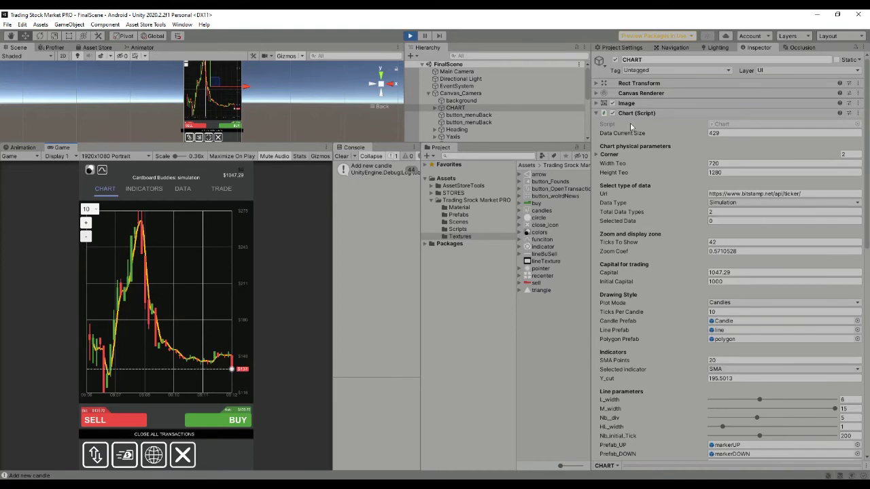
pyautogui.click(457, 108)
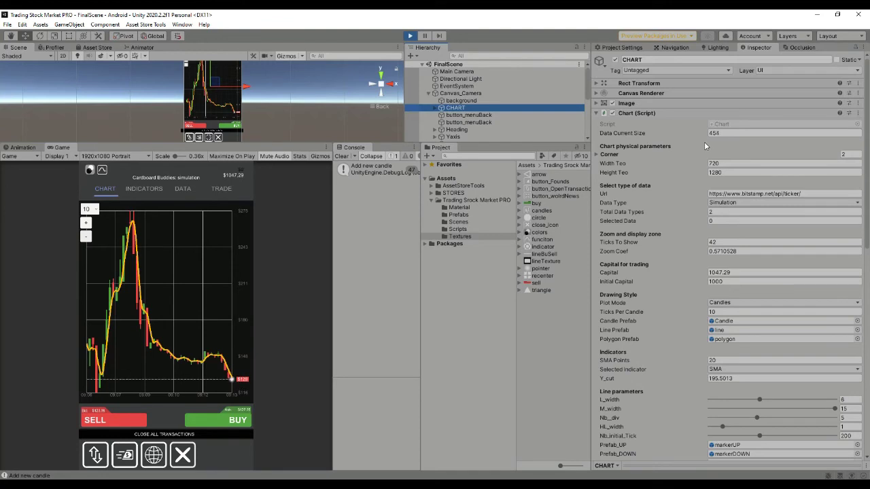
# Expand the Corner list and locate Element 0, corner L, in the enlarged Hierarchy.
pyautogui.click(596, 155)
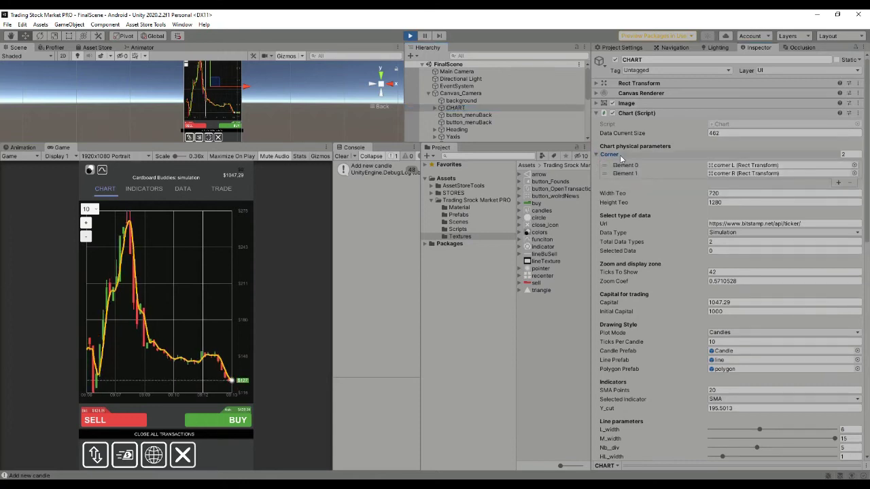
pyautogui.moveTo(457, 141); pyautogui.dragTo(458, 211)
pyautogui.click(748, 165)
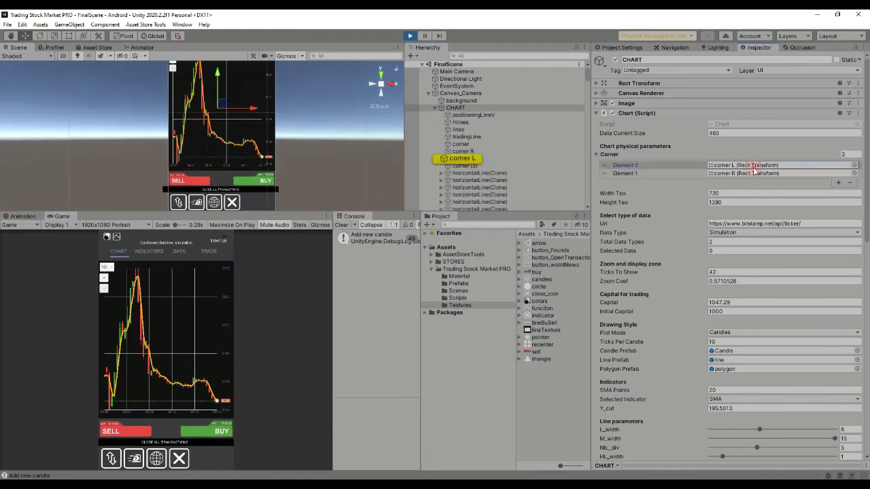
pyautogui.click(463, 158)
pyautogui.moveTo(280, 141); pyautogui.dragTo(312, 165, button='middle')
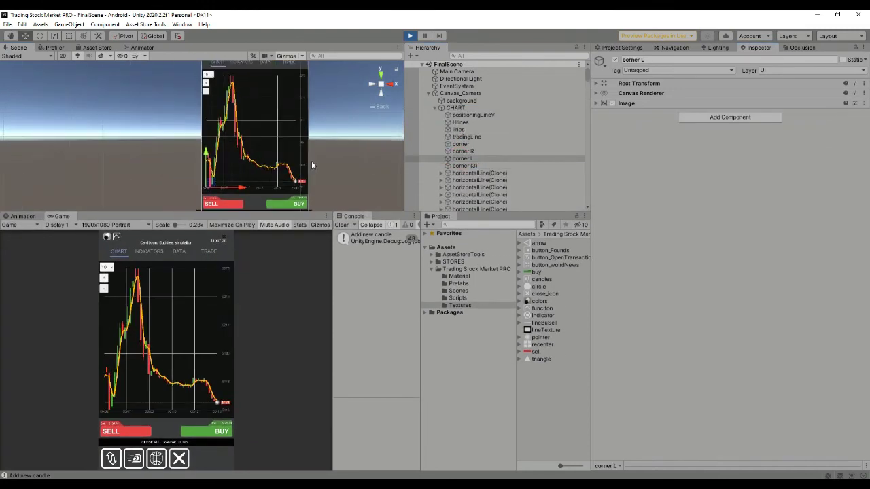
# Compare corner (3) with corners L and R, then reselect CHART to review its settings.
pyautogui.click(465, 166)
pyautogui.click(463, 159)
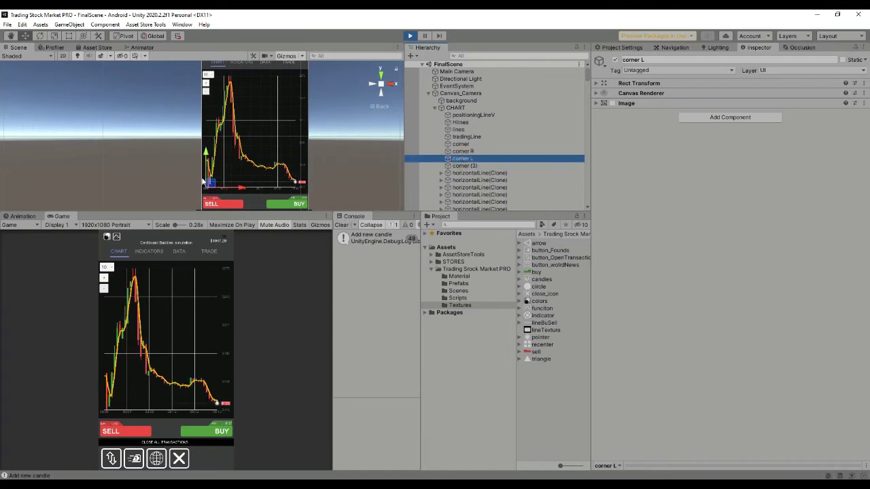
pyautogui.click(472, 166)
pyautogui.click(463, 151)
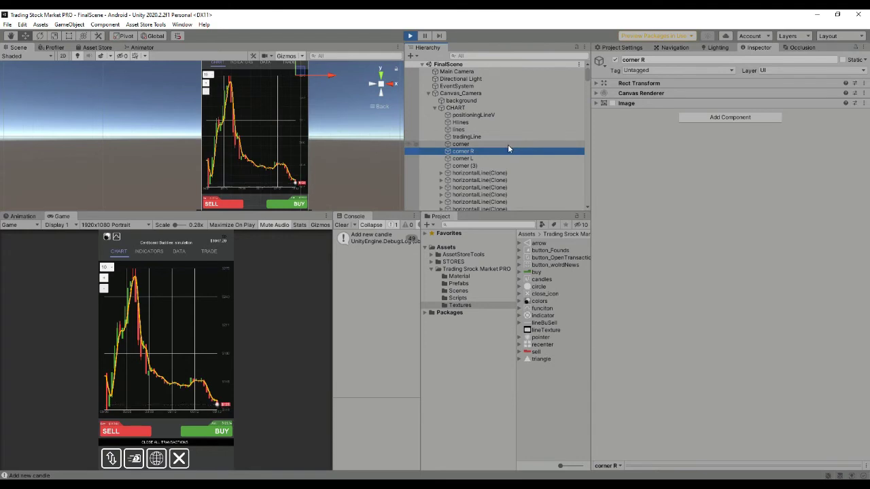
pyautogui.click(476, 109)
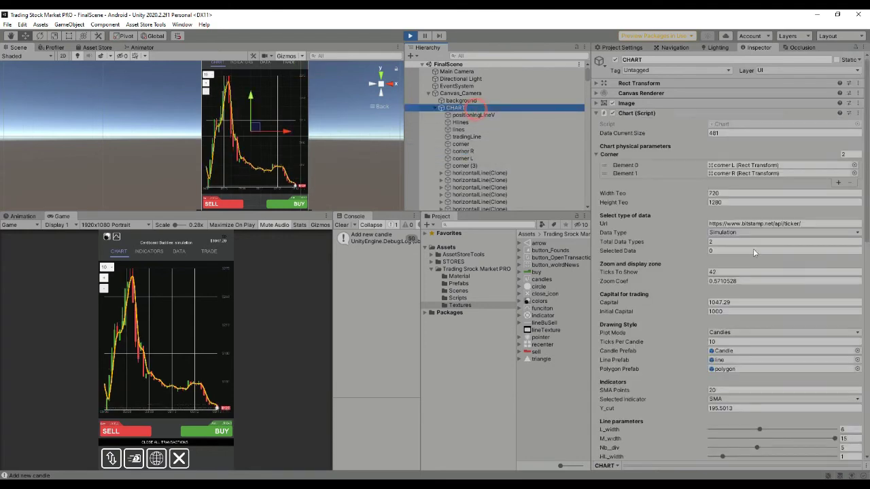
pyautogui.scroll(-15, 753, 248)
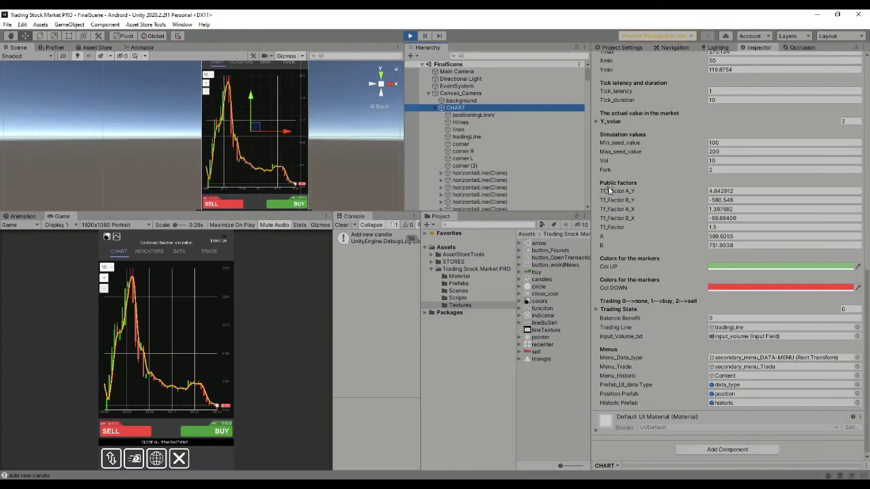
pyautogui.scroll(15, 684, 241)
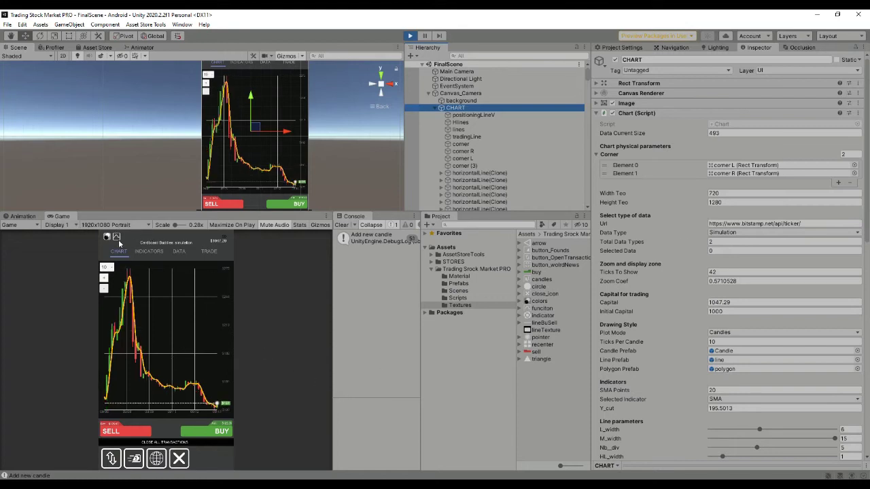
# Zoom the chart in to 5 ticks, back out to 49, and collapse the Corner list.
pyautogui.click(103, 278)
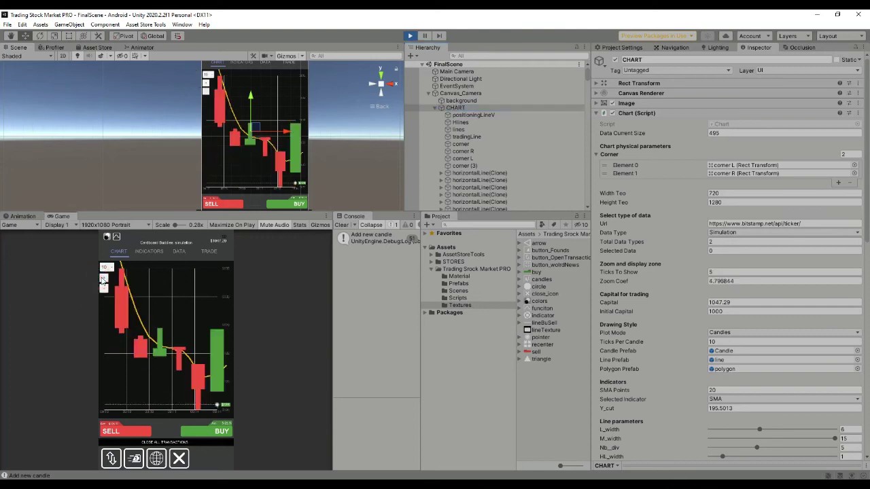
pyautogui.click(103, 289)
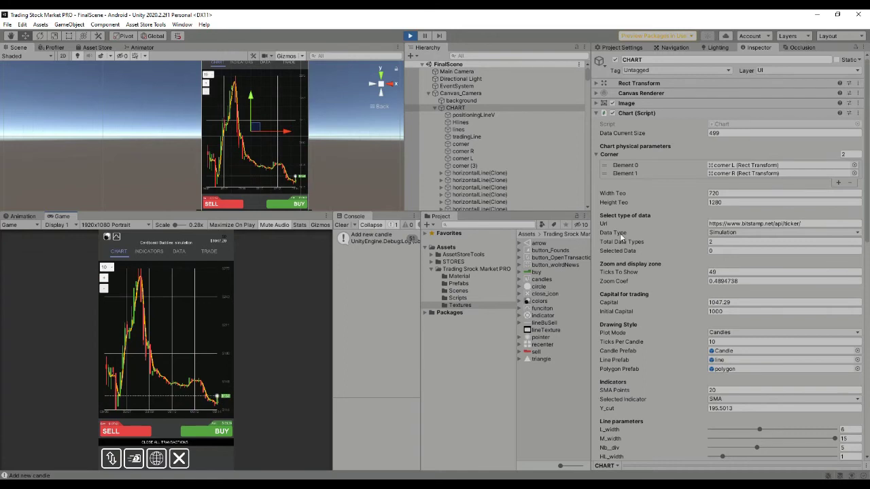
pyautogui.click(596, 154)
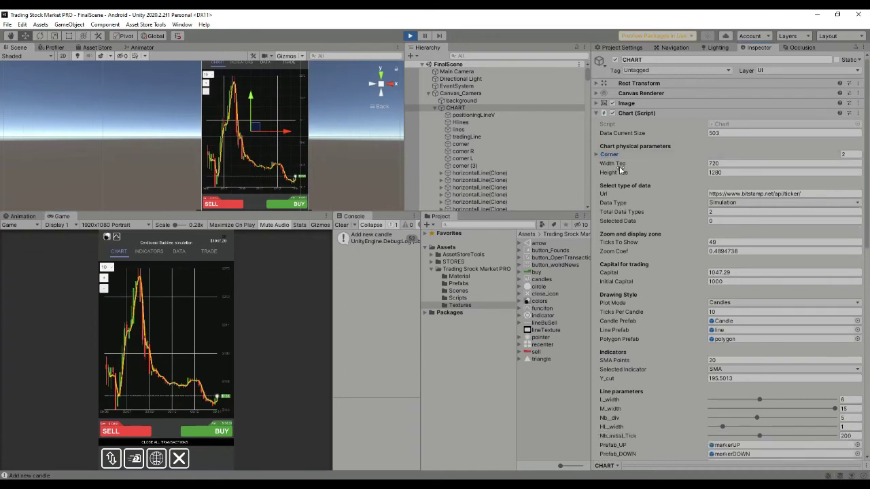
# Highlight the Height Teo value 1280 and scroll further down the Inspector.
pyautogui.click(734, 163)
pyautogui.press('Tab')
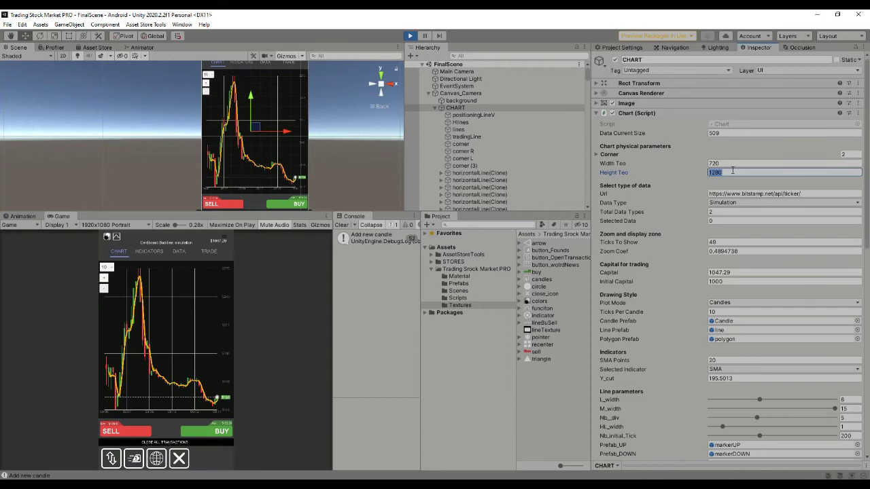
pyautogui.scroll(-3, 717, 298)
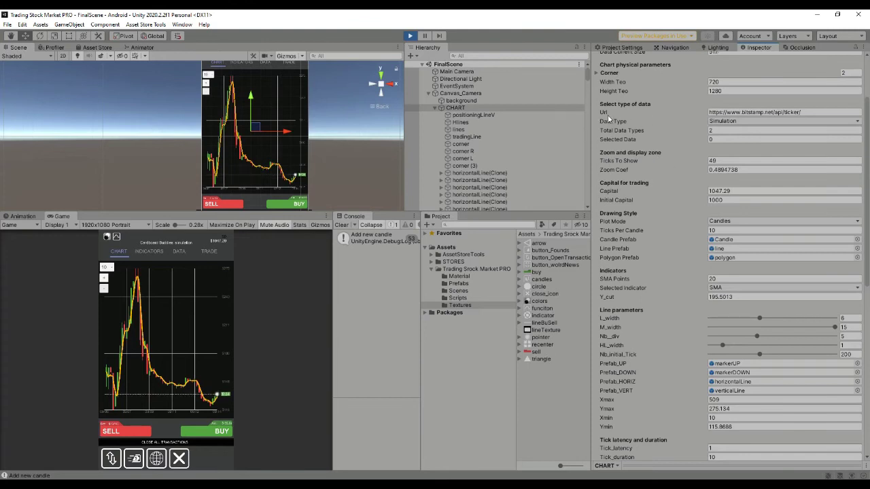
pyautogui.click(717, 113)
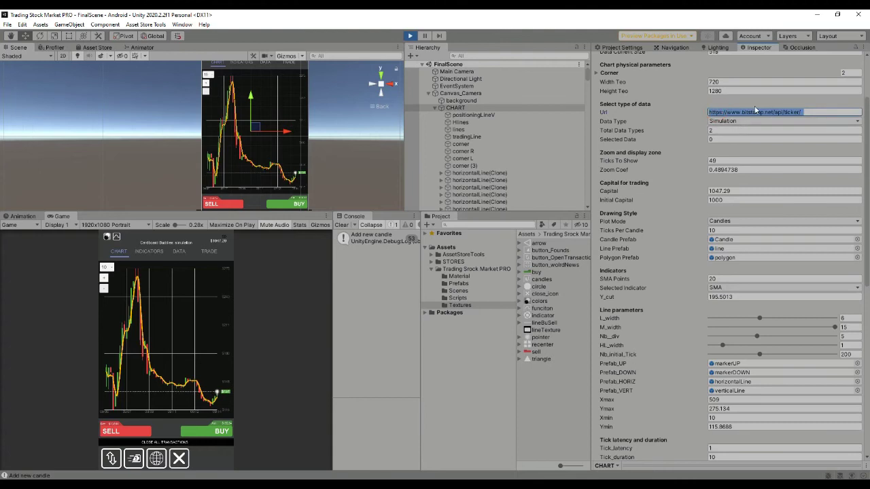
pyautogui.click(724, 122)
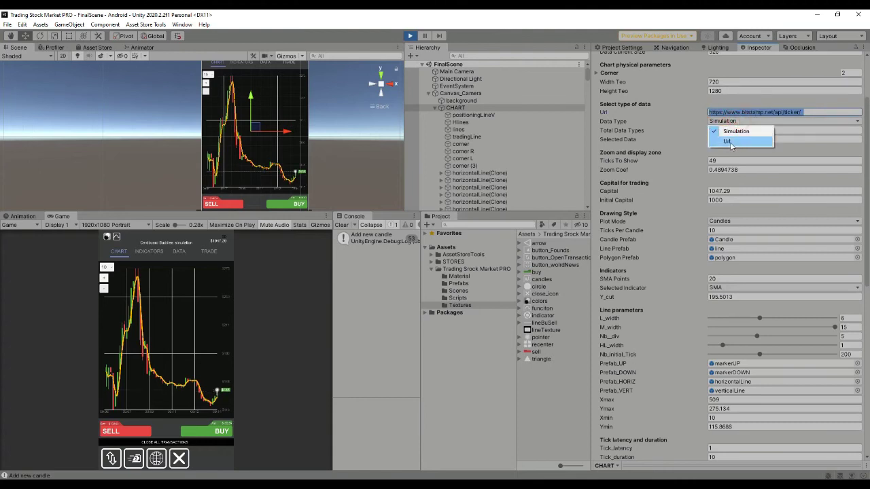
pyautogui.click(736, 131)
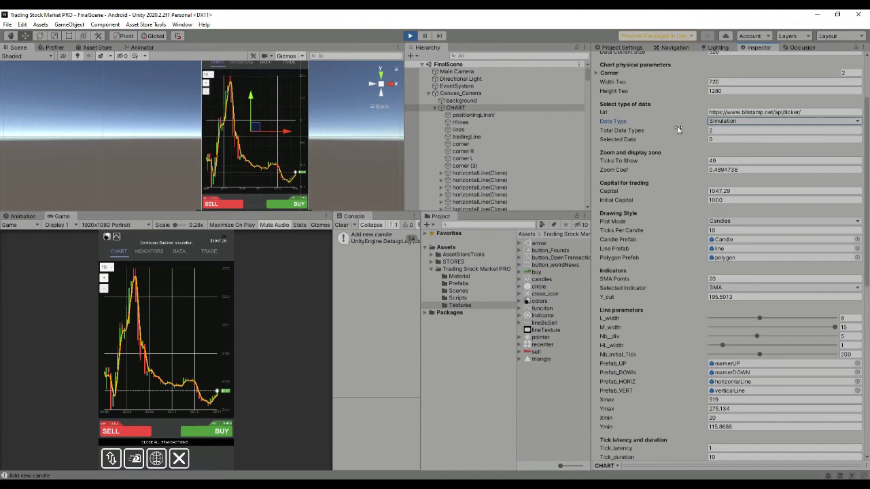
pyautogui.click(719, 121)
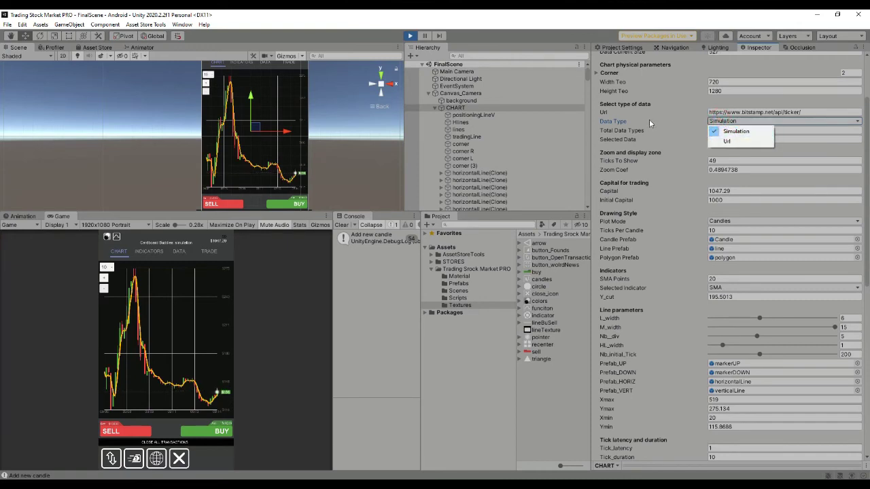
pyautogui.click(630, 128)
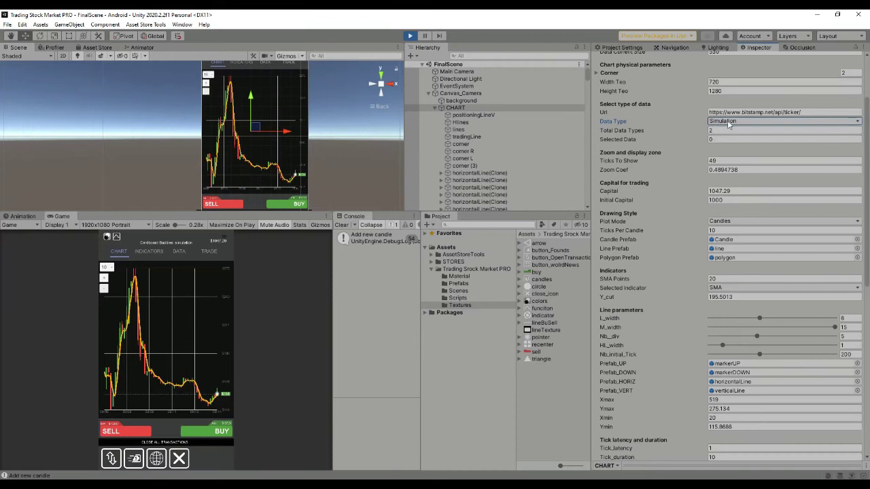
pyautogui.click(729, 122)
pyautogui.click(675, 121)
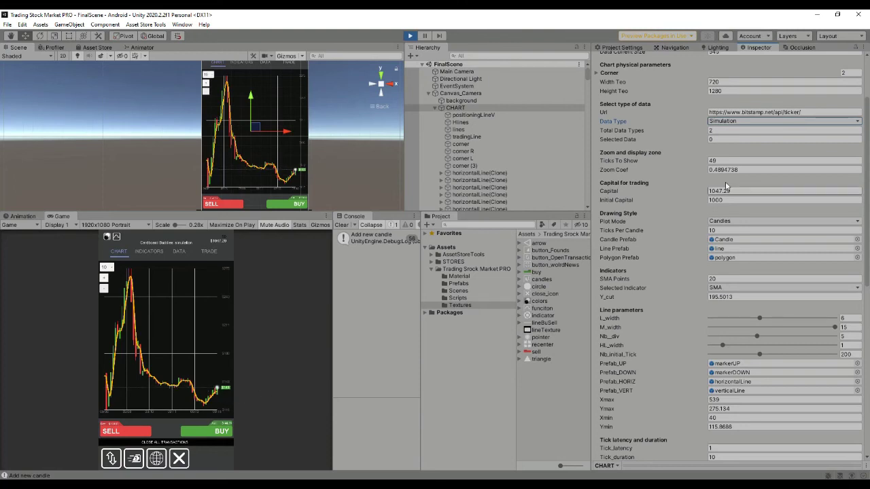
# Check the Plot Mode choices, then cycle the chart-mode icon until Plot Mode reads Polygon.
pyautogui.scroll(-3, 705, 216)
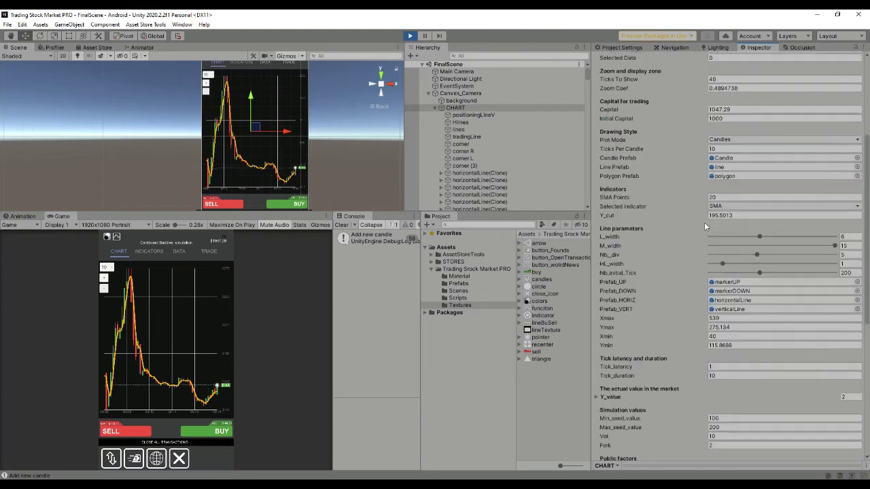
pyautogui.click(722, 139)
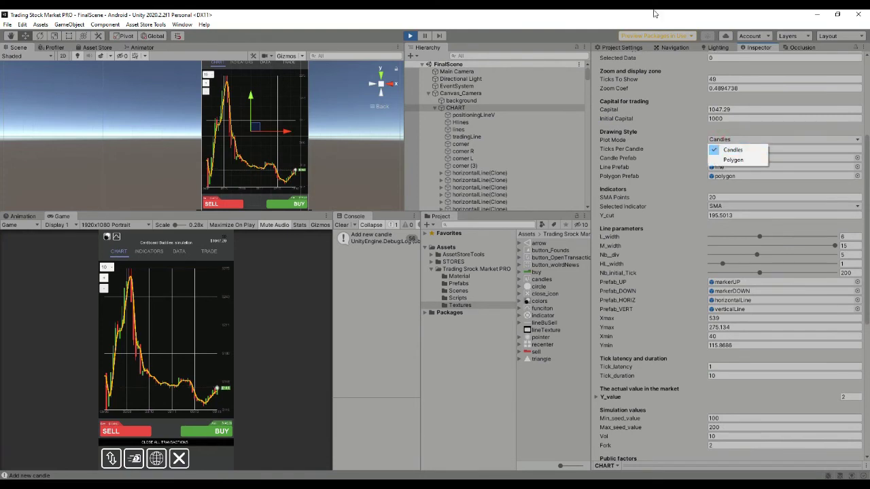
pyautogui.click(654, 21)
pyautogui.click(117, 237)
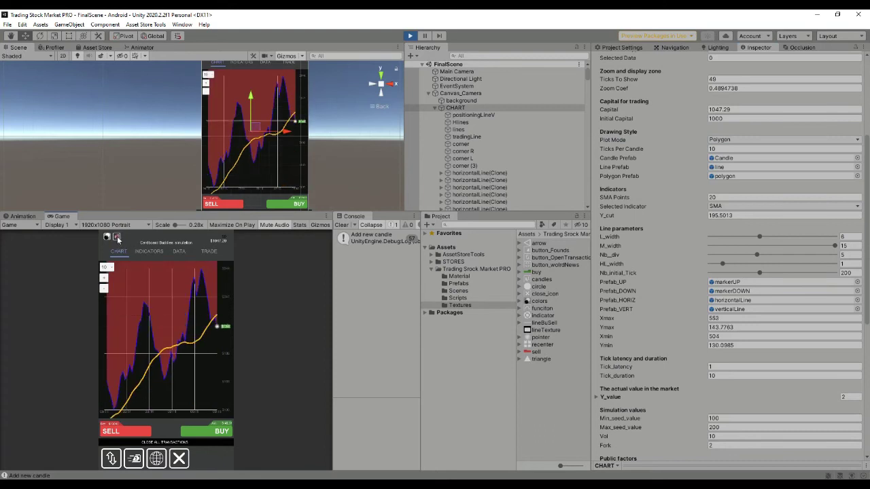
pyautogui.click(117, 236)
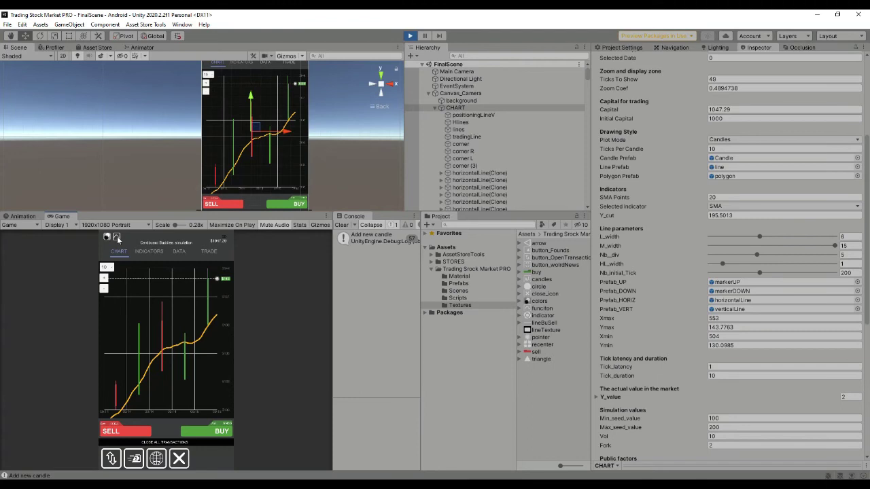
pyautogui.click(117, 236)
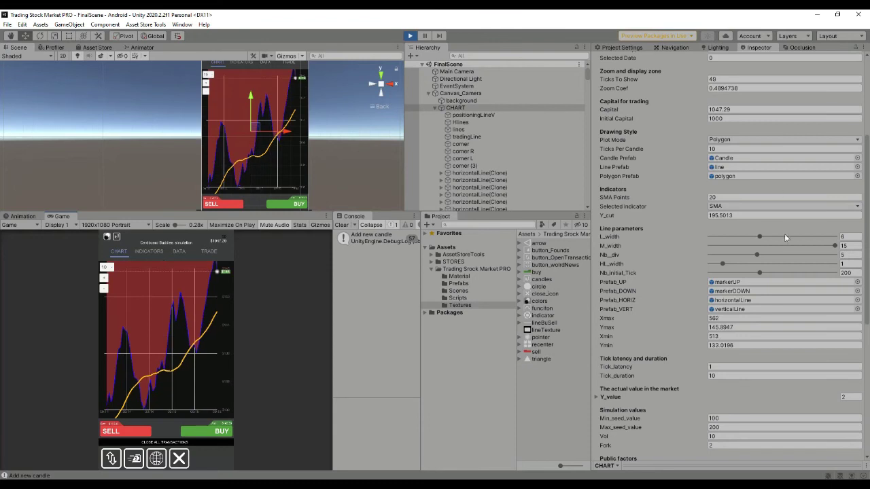
# Untick the SMA indicator so the indicator reads None, then return to the chart.
pyautogui.click(134, 249)
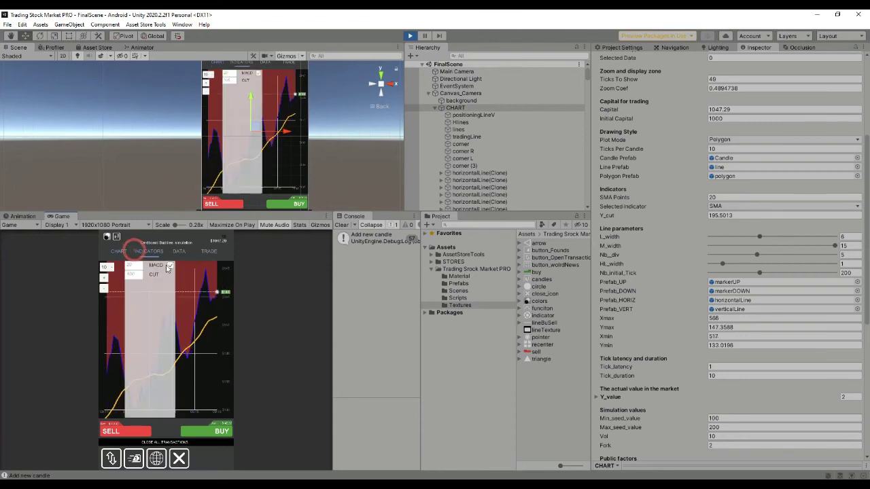
pyautogui.click(170, 267)
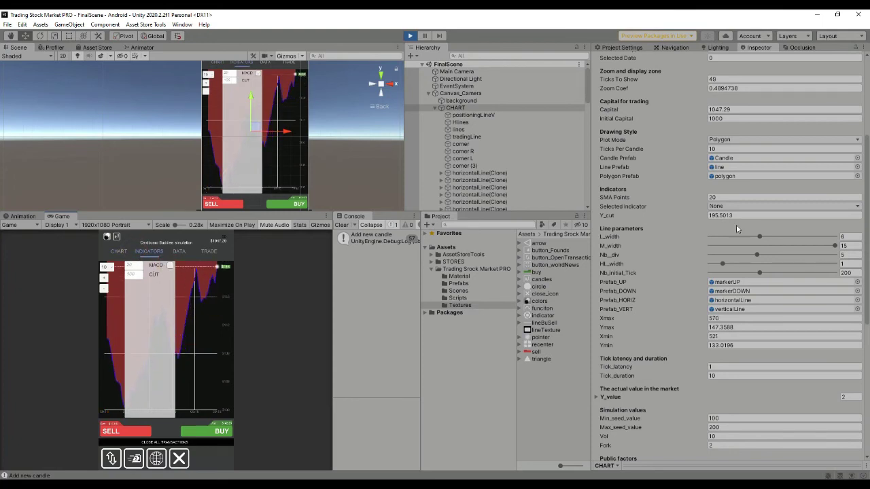
pyautogui.click(117, 252)
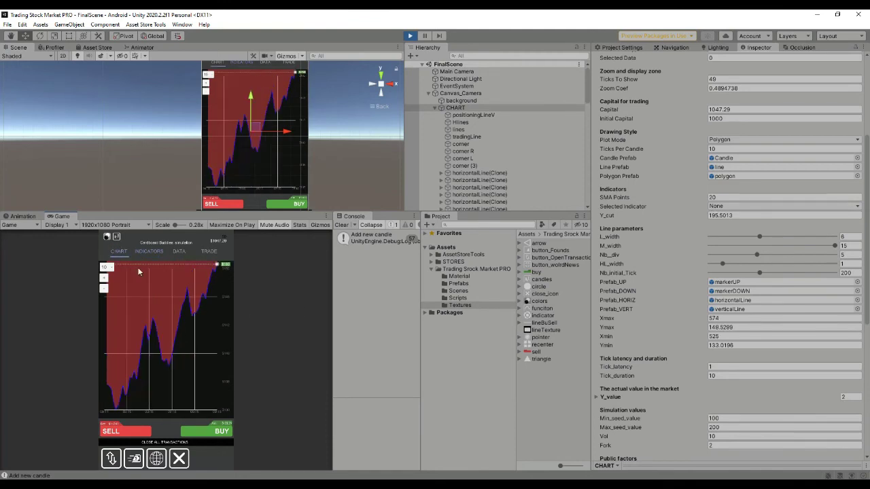
pyautogui.scroll(-5, 654, 289)
pyautogui.scroll(3, 756, 253)
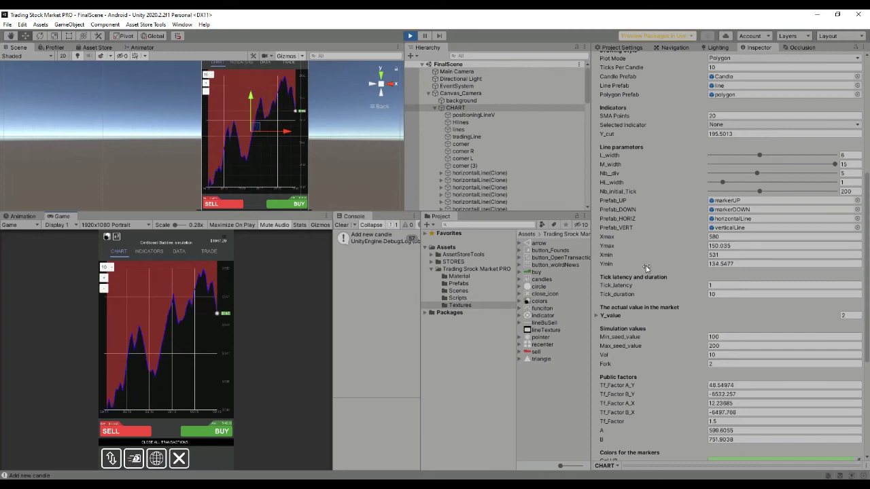
# Scroll the Inspector to Tick_latency and switch the chart back to candlesticks.
pyautogui.scroll(-3, 646, 266)
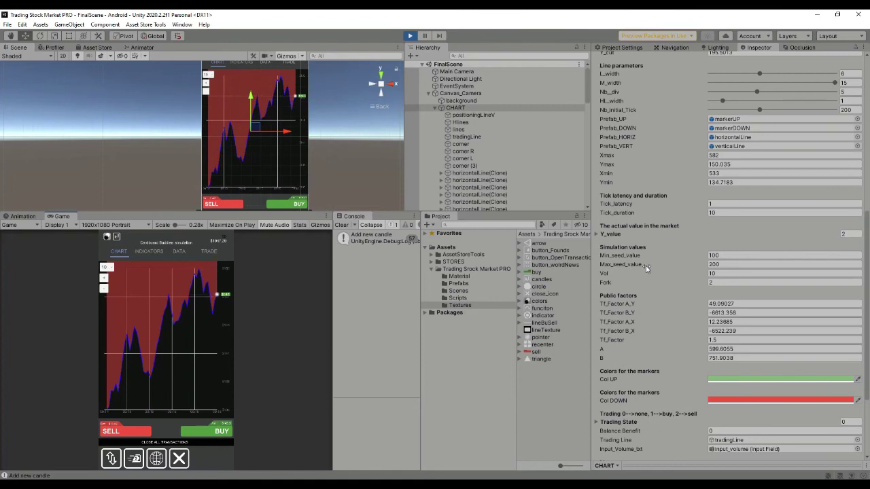
pyautogui.scroll(-3, 647, 267)
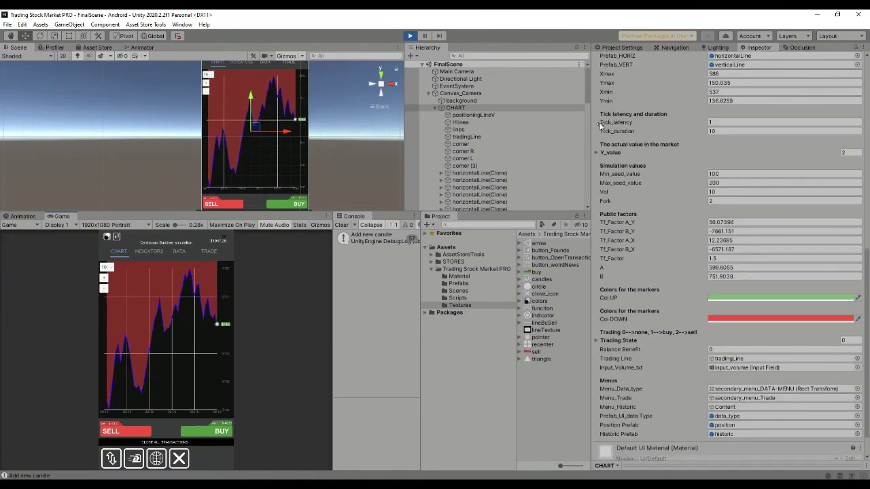
pyautogui.click(717, 122)
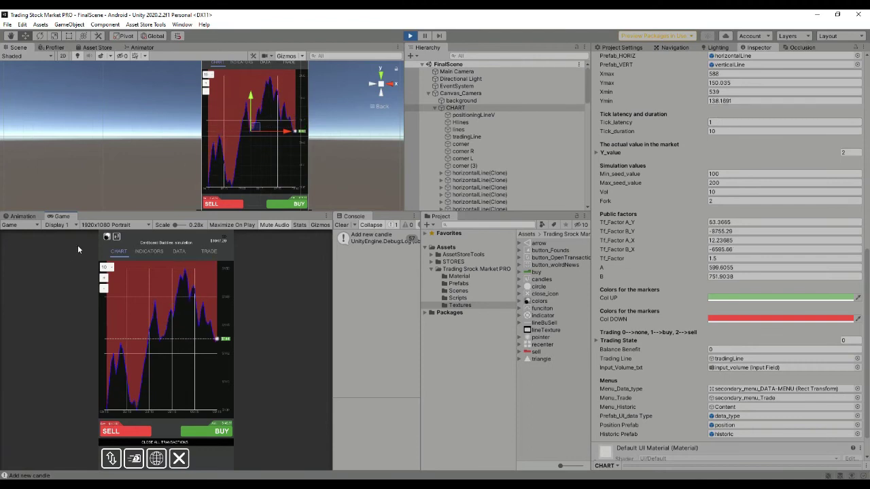
pyautogui.click(117, 238)
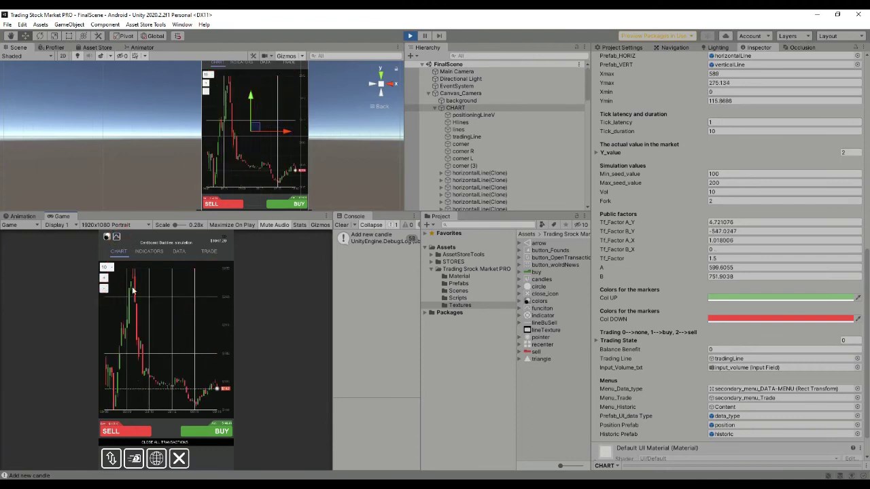
# Turn on the MACD indicator and return to the chart view.
pyautogui.click(150, 251)
pyautogui.click(170, 267)
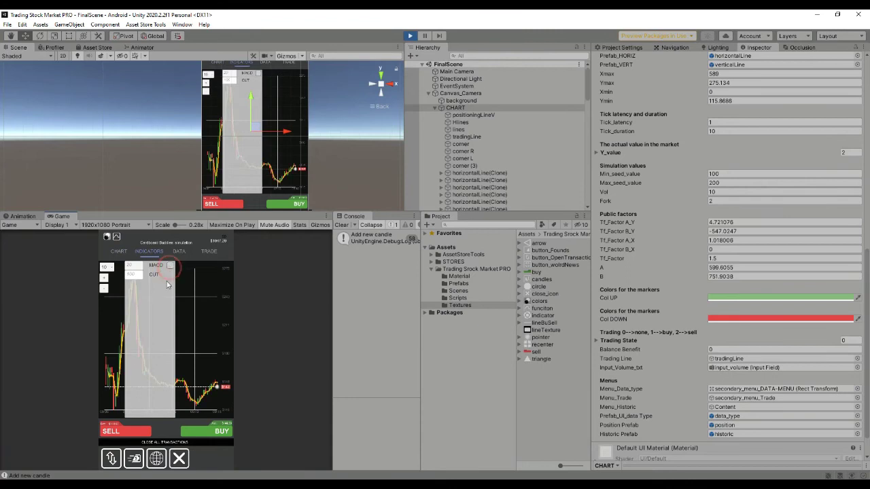
pyautogui.click(203, 289)
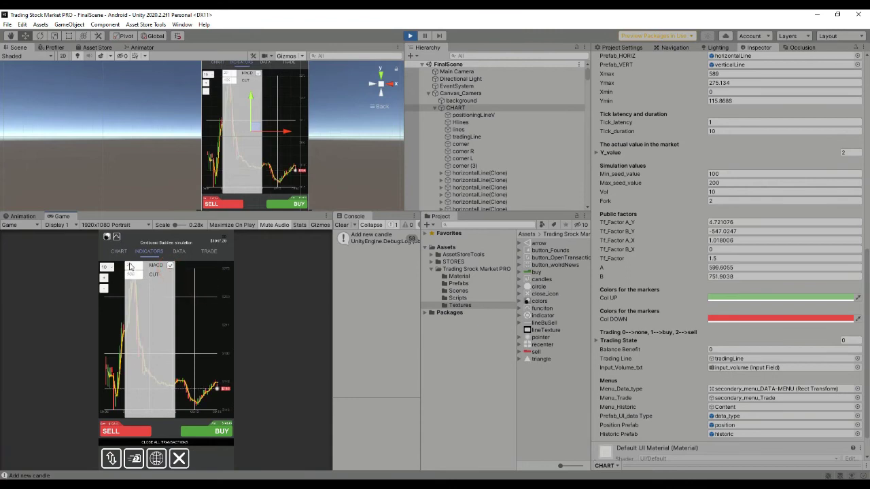
pyautogui.click(119, 252)
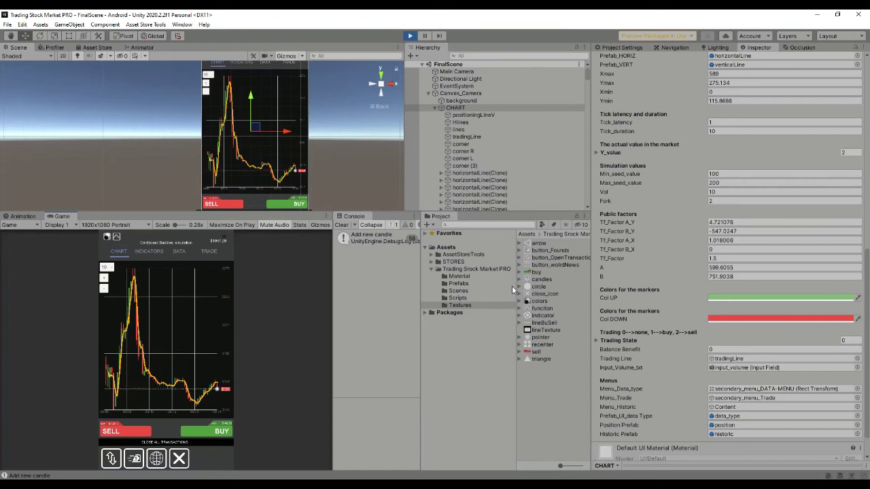
# Check the Fork value, then zoom the chart in to a few large candles.
pyautogui.scroll(-2, 670, 242)
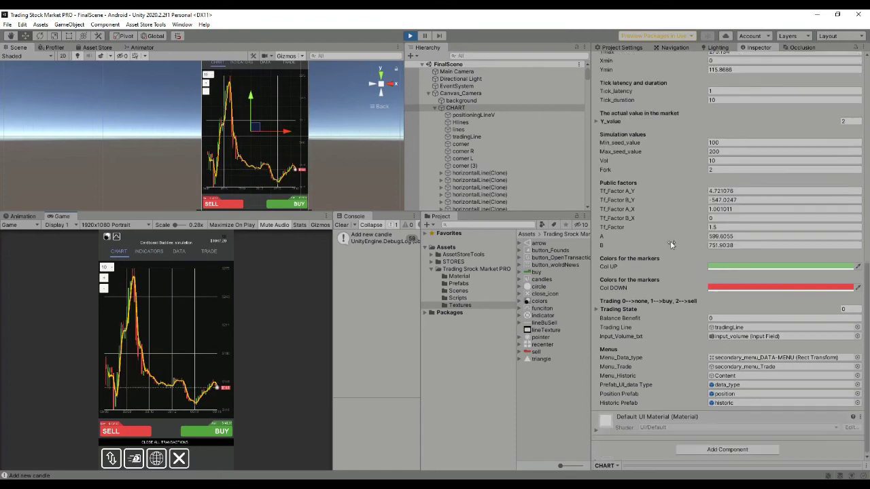
pyautogui.click(715, 170)
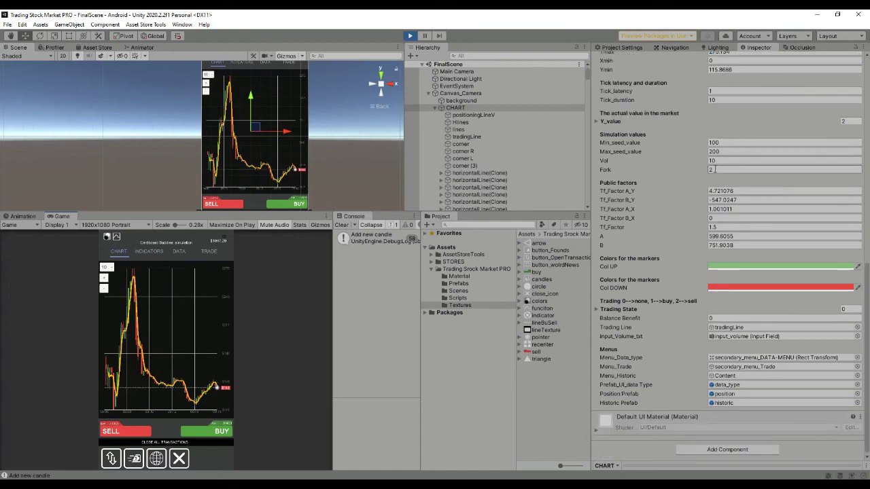
pyautogui.click(103, 278)
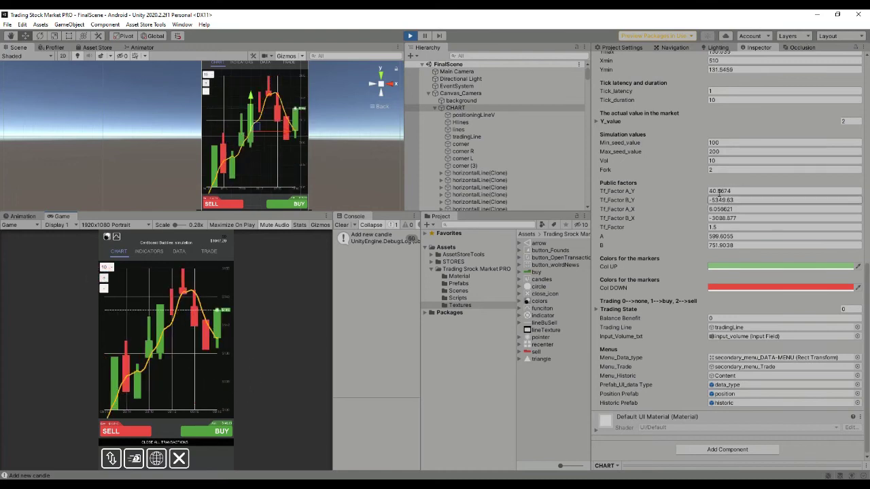
# Zoom out to the whole price history and change the simulation Vol from 10 to 100.
pyautogui.scroll(3, 648, 197)
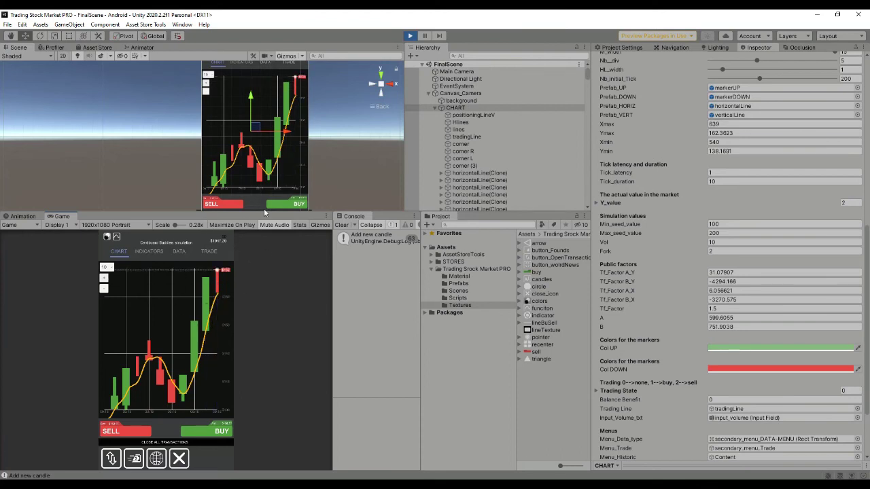
pyautogui.click(105, 290)
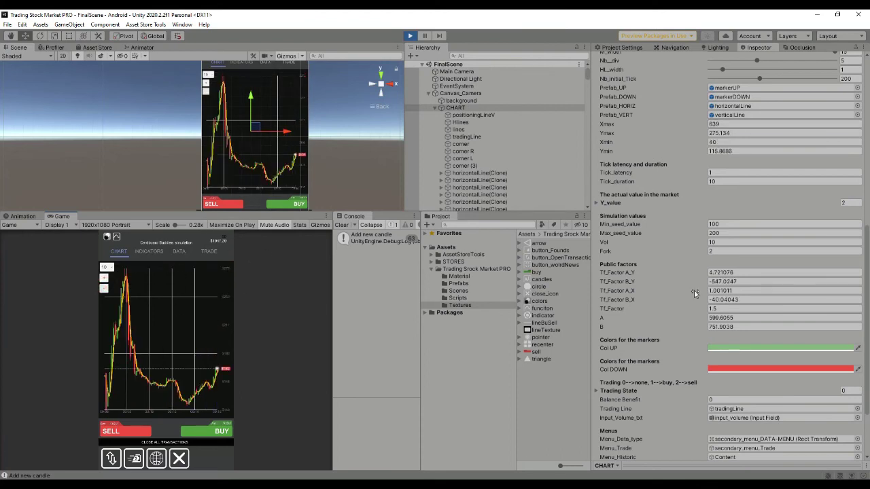
pyautogui.click(730, 242)
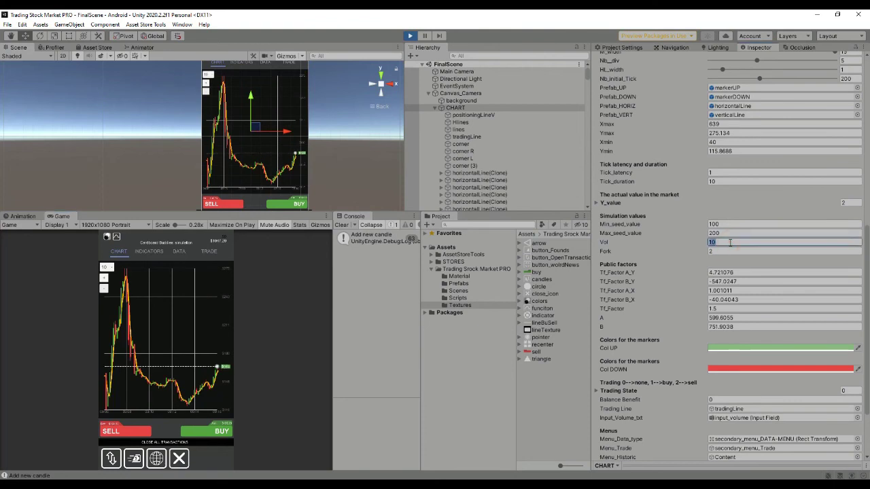
pyautogui.click(730, 242)
pyautogui.write('0')
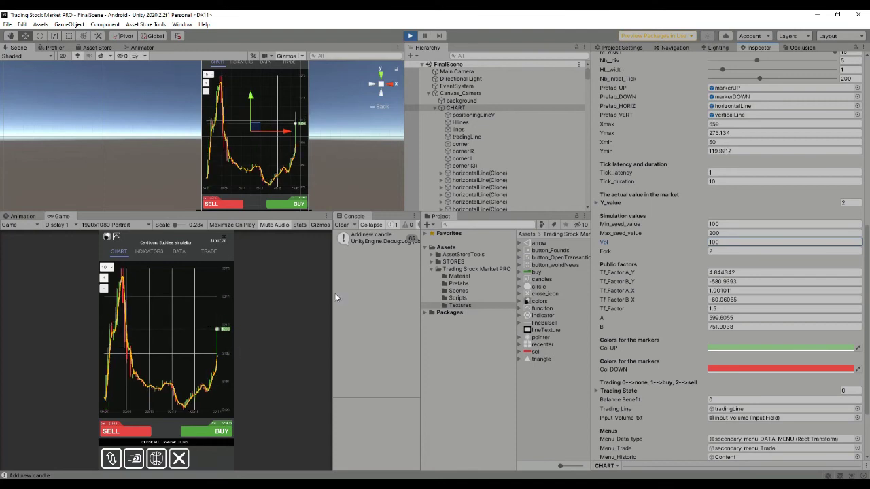
pyautogui.scroll(-3, 713, 271)
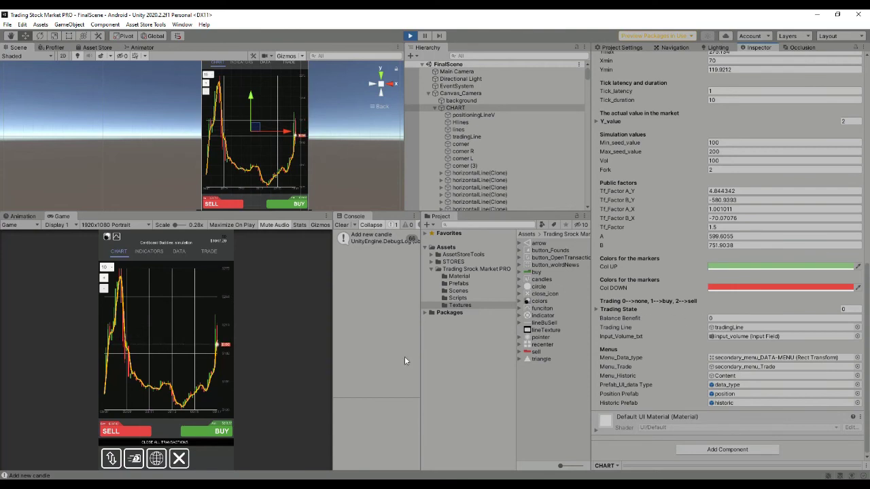
# Open a buy trade at the current price, then stop Play mode.
pyautogui.click(215, 434)
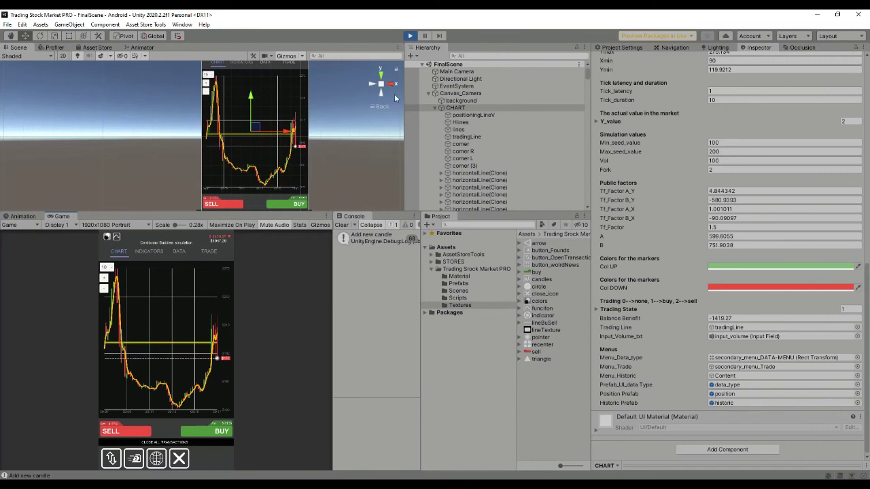
pyautogui.click(411, 36)
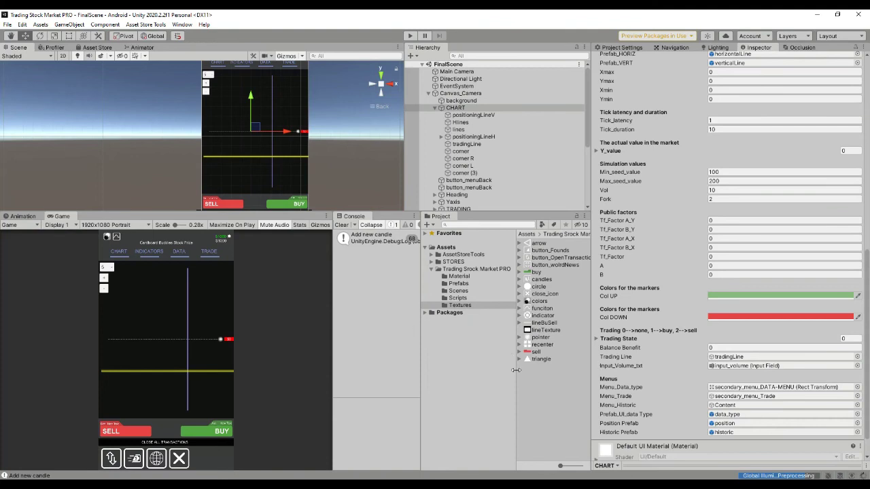
# Collapse CHART and open the Trading Stock Market PRO Prefabs folder.
pyautogui.click(528, 396)
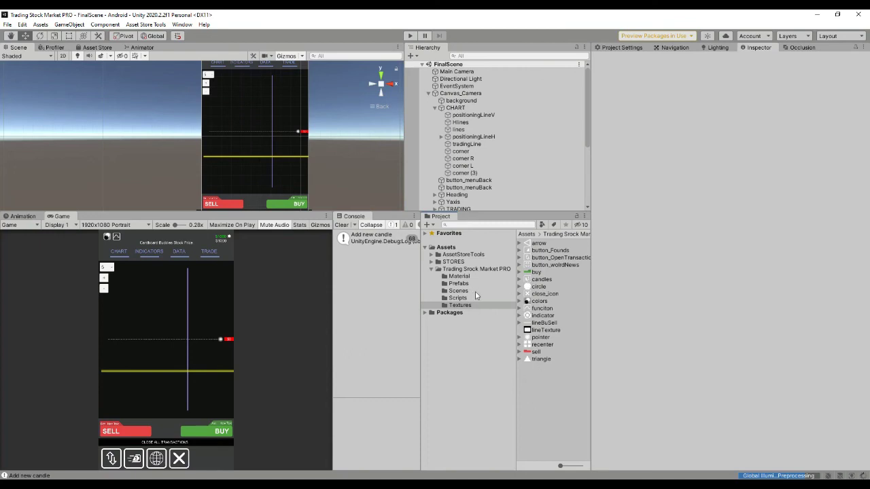
pyautogui.click(434, 107)
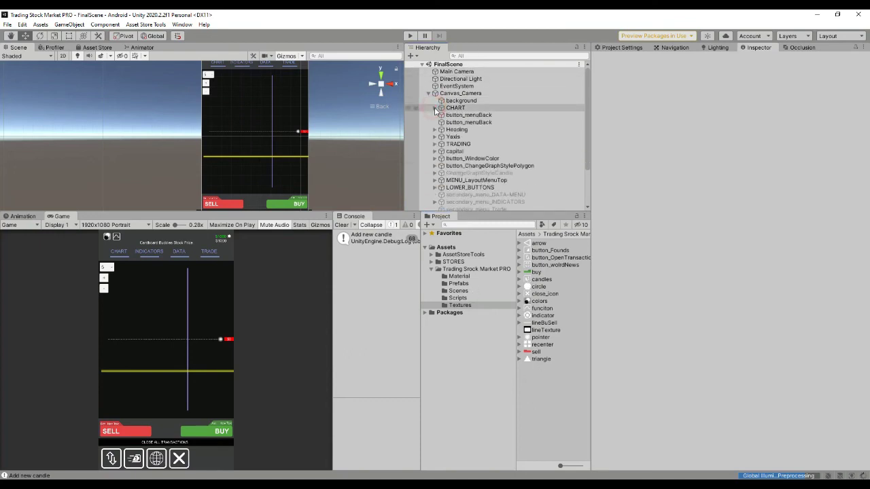
pyautogui.click(459, 284)
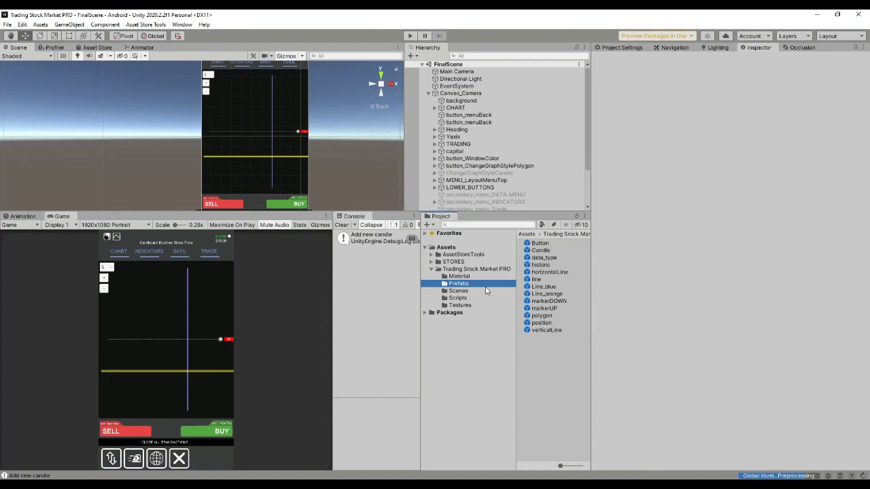
# Inspect the line, polygon and position prefabs, then enter Play mode.
pyautogui.click(537, 280)
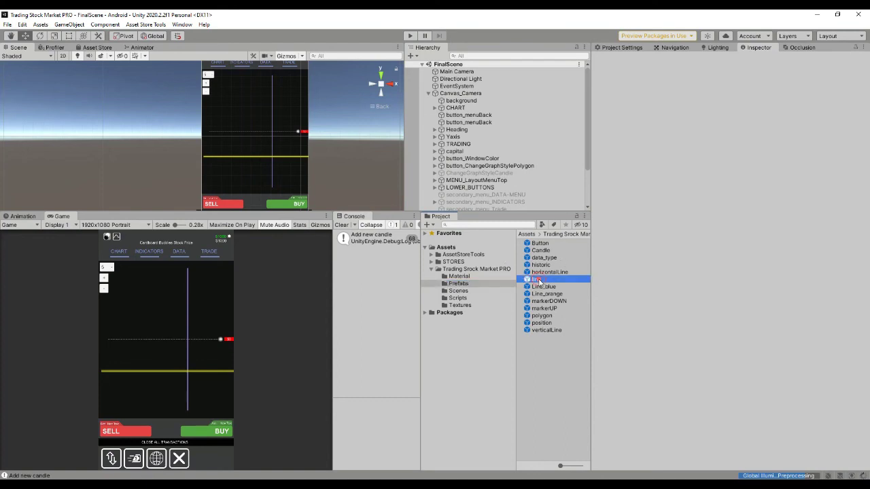
pyautogui.click(541, 317)
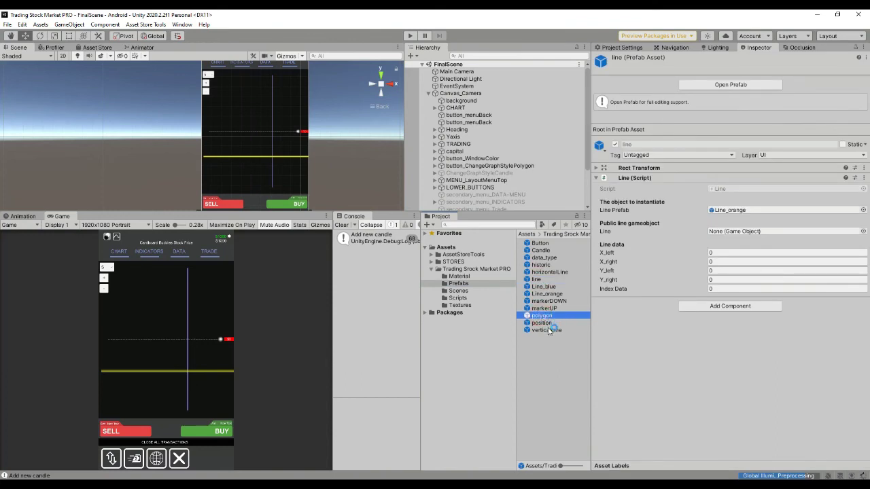
pyautogui.click(548, 324)
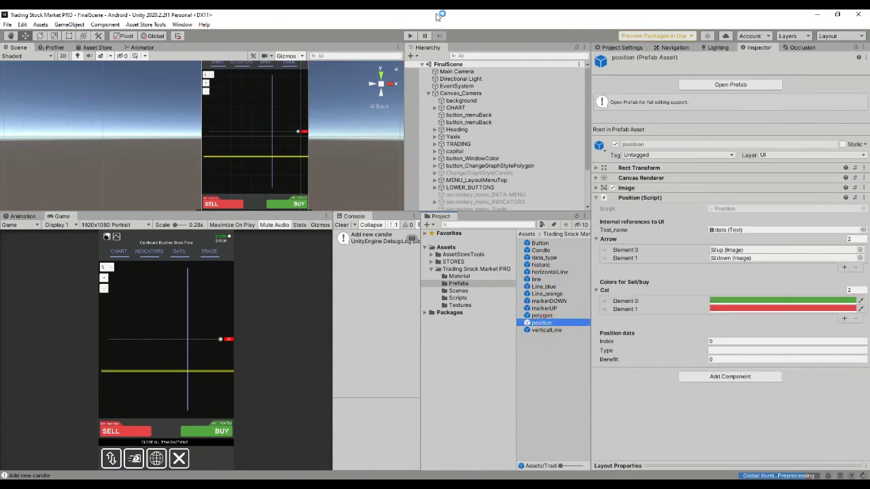
pyautogui.click(411, 37)
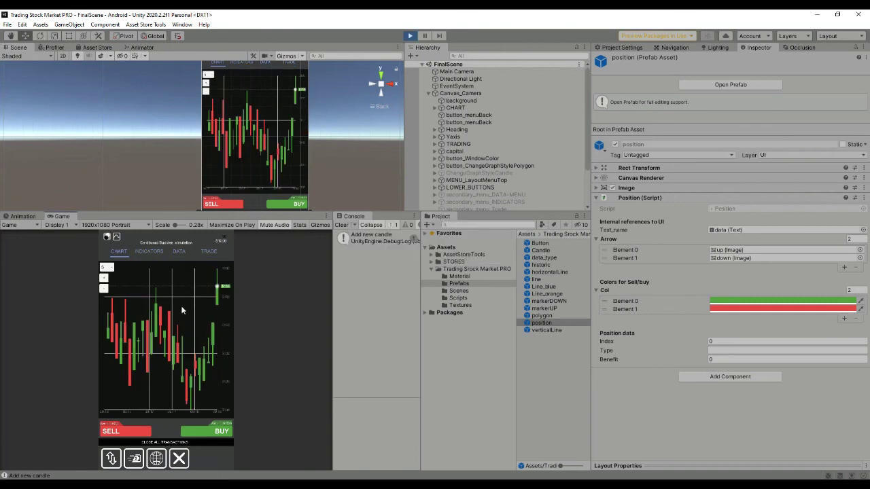
# Inspect a candle's generated upper and lower marker objects and price label.
pyautogui.click(230, 155)
pyautogui.scroll(6, 249, 126)
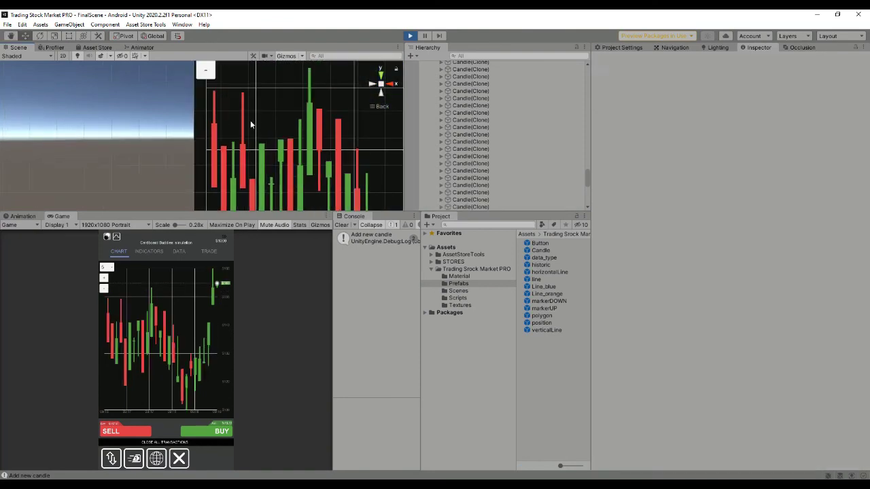
pyautogui.click(242, 120)
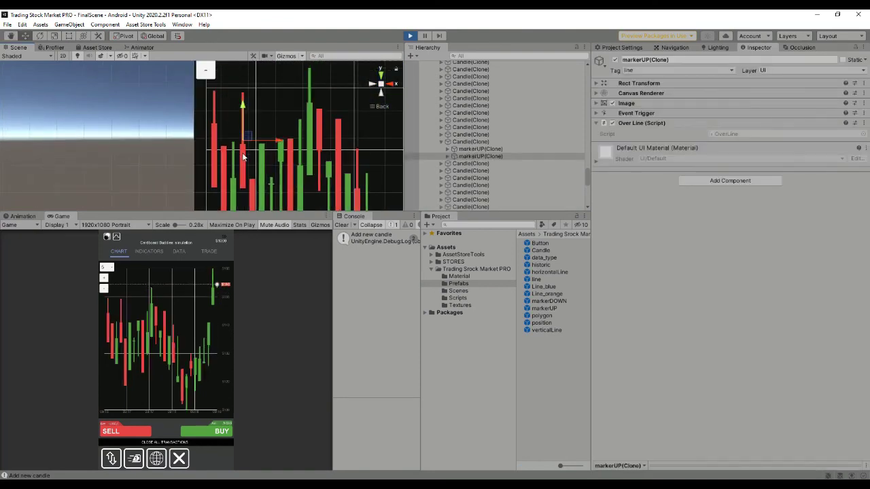
pyautogui.click(241, 186)
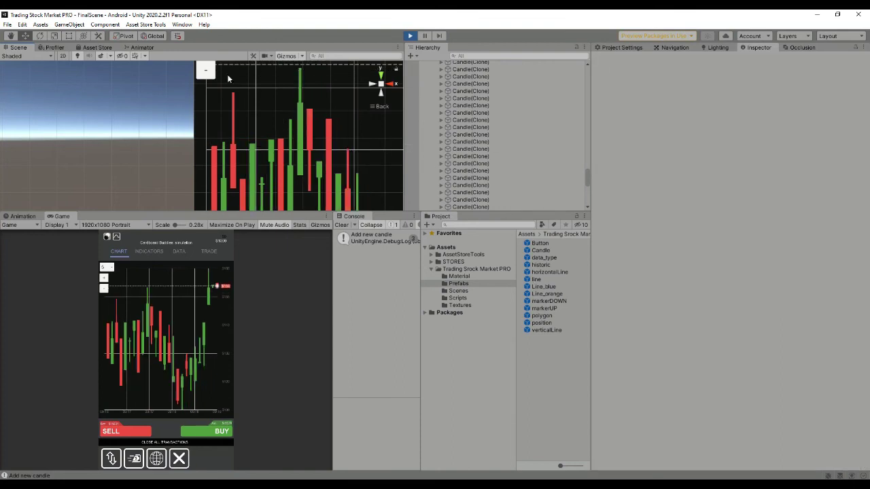
# Show the indicators panel and inspect the up price label and a generated line segment.
pyautogui.click(150, 252)
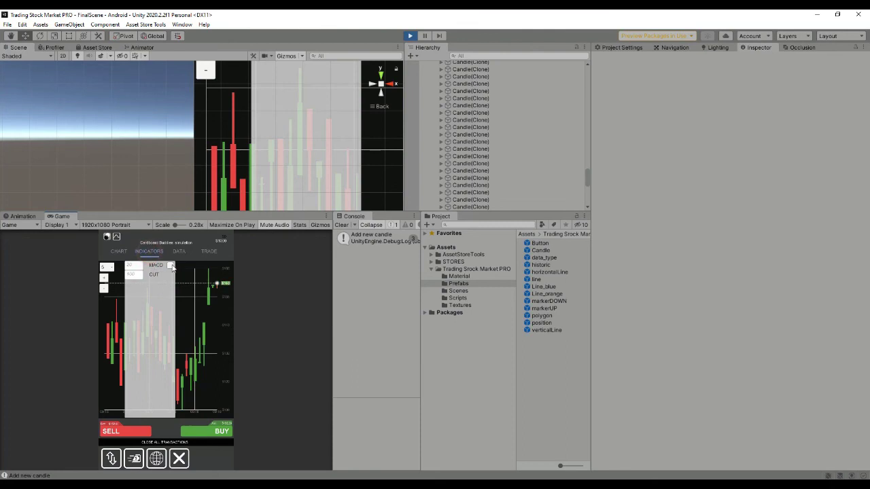
pyautogui.click(228, 169)
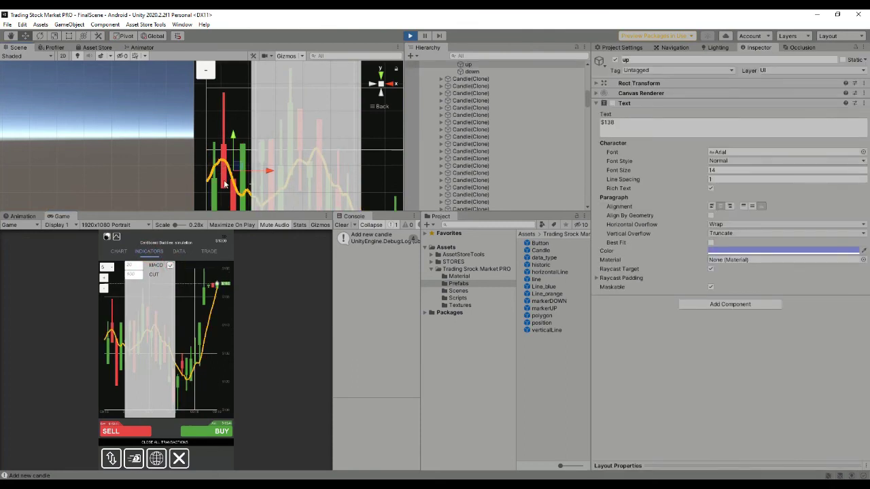
pyautogui.scroll(-5, 496, 146)
pyautogui.click(479, 141)
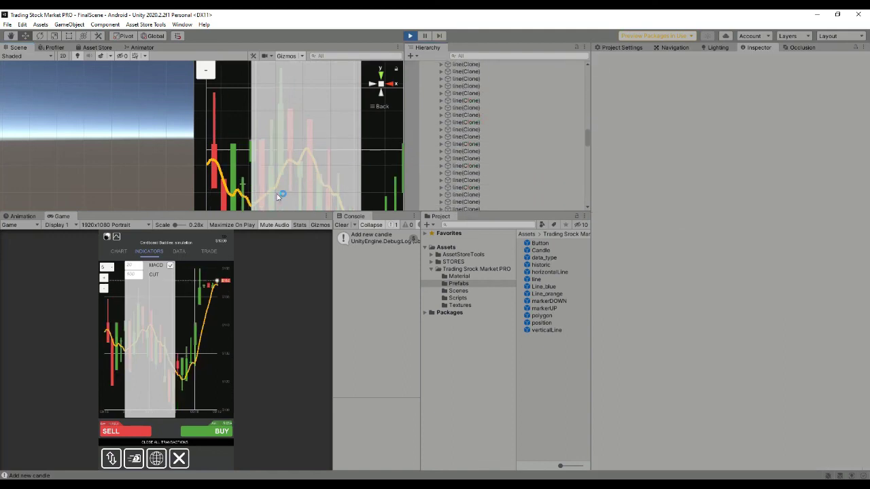
# Switch to the polygon area style, inspect a polygon segment, stop Play and open Scripts.
pyautogui.click(117, 237)
pyautogui.click(200, 341)
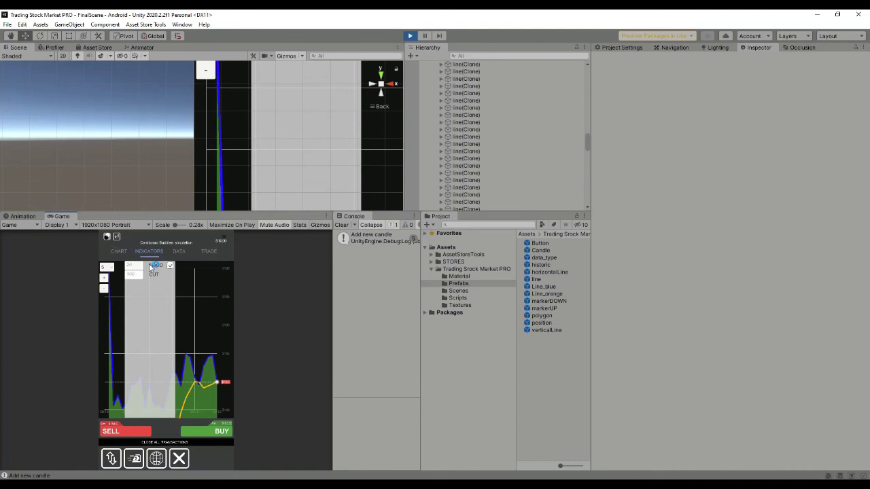
pyautogui.click(124, 255)
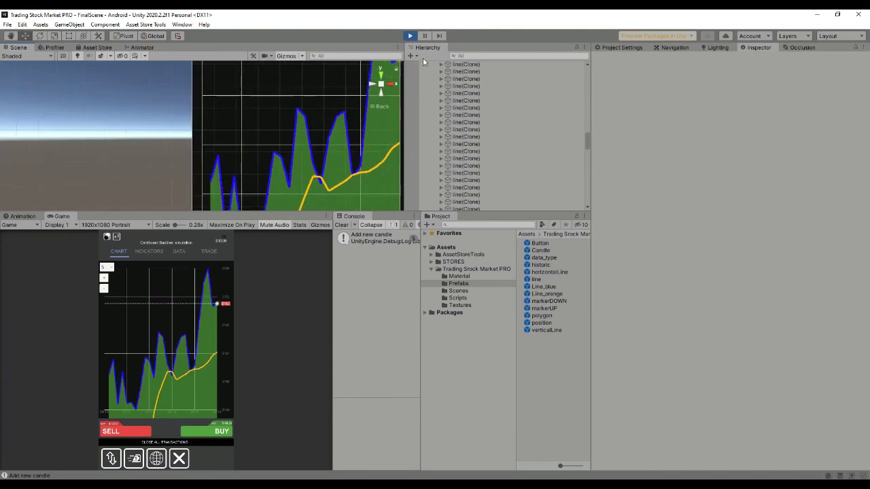
pyautogui.scroll(-10, 548, 193)
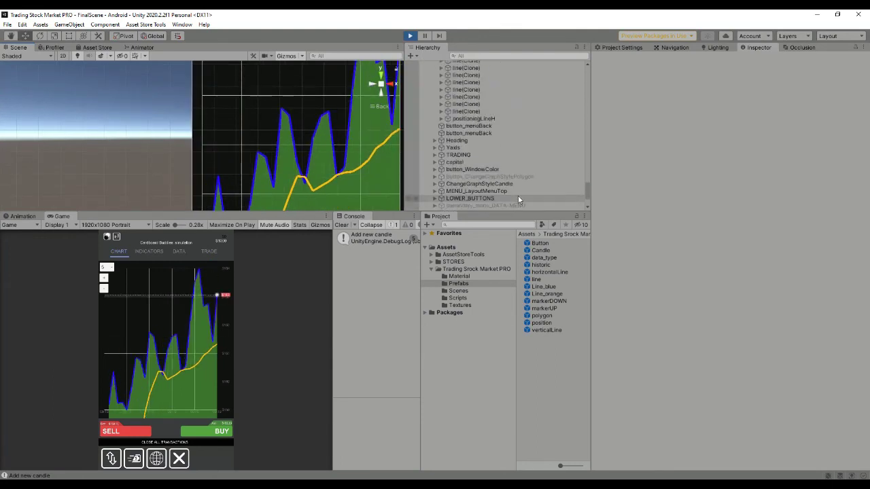
pyautogui.scroll(5, 518, 200)
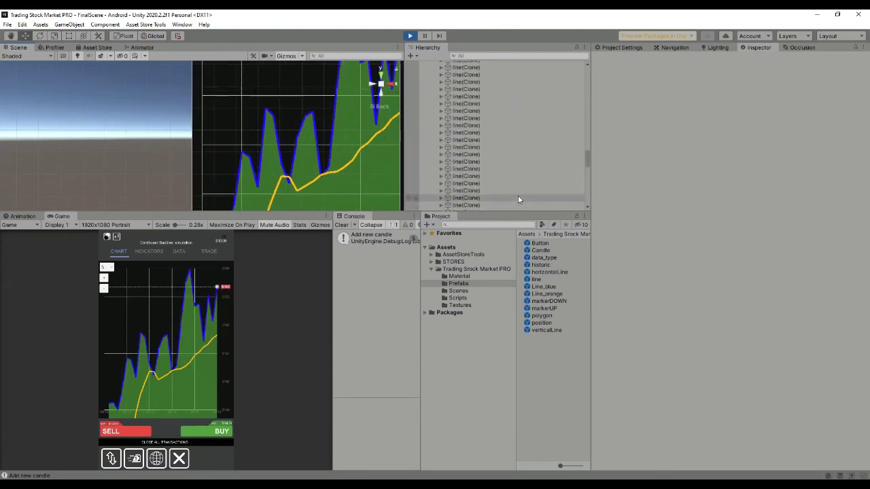
pyautogui.scroll(5, 518, 197)
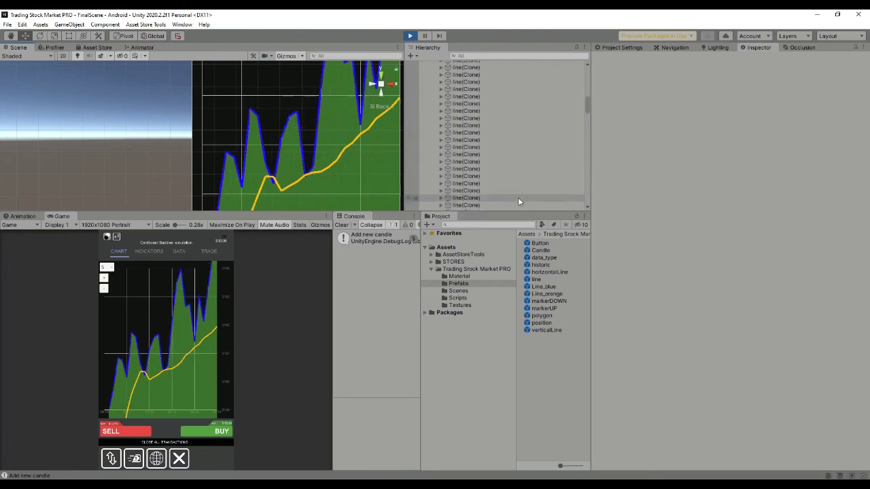
pyautogui.scroll(3, 518, 197)
pyautogui.click(478, 166)
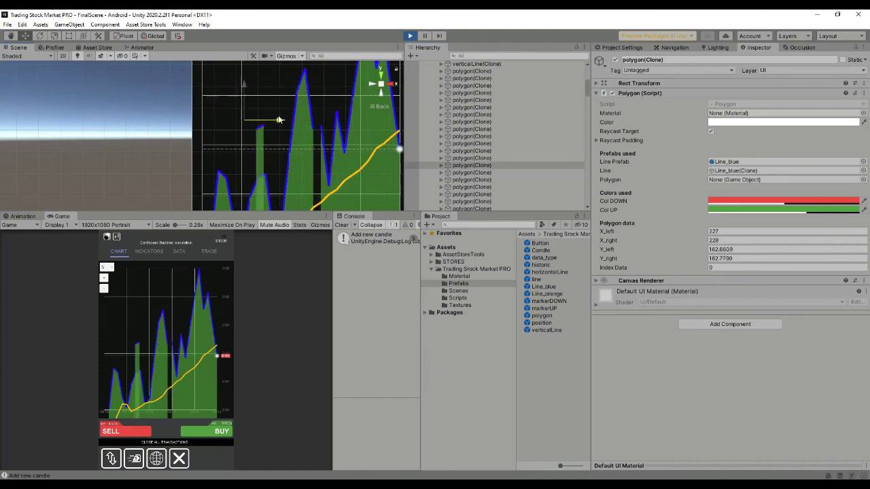
pyautogui.click(412, 37)
pyautogui.click(459, 299)
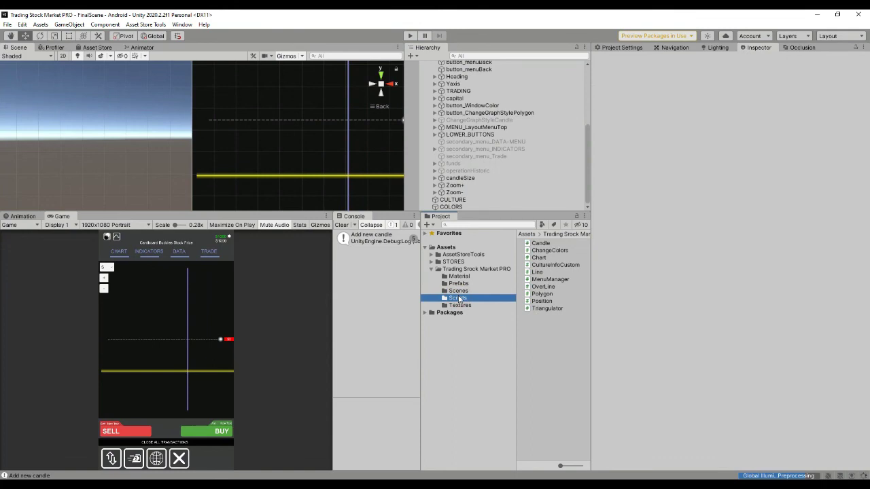
pyautogui.click(539, 274)
pyautogui.click(548, 243)
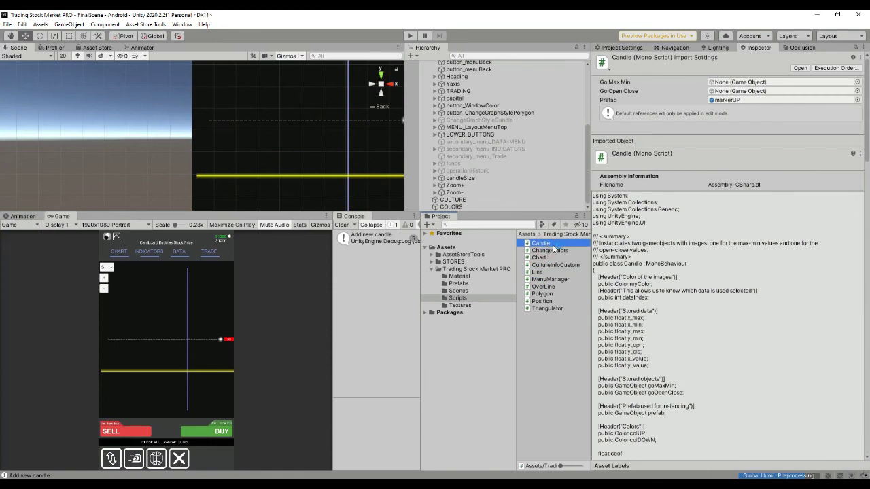
pyautogui.click(546, 273)
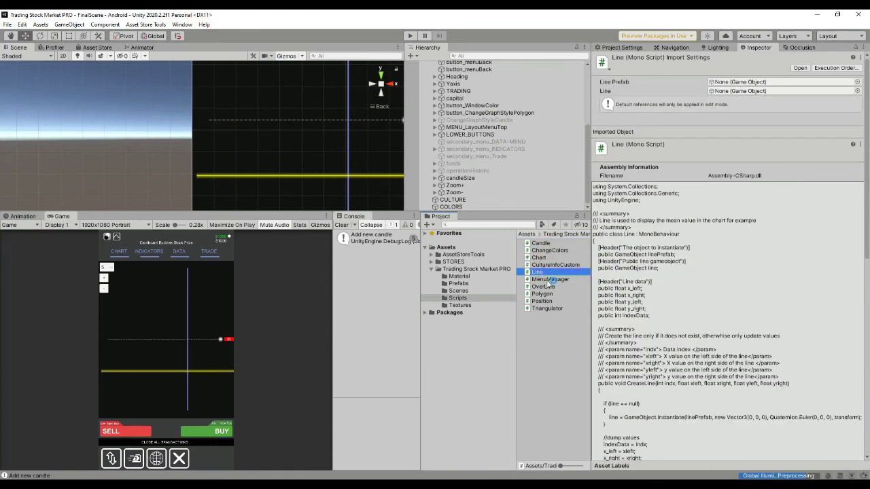
pyautogui.click(560, 327)
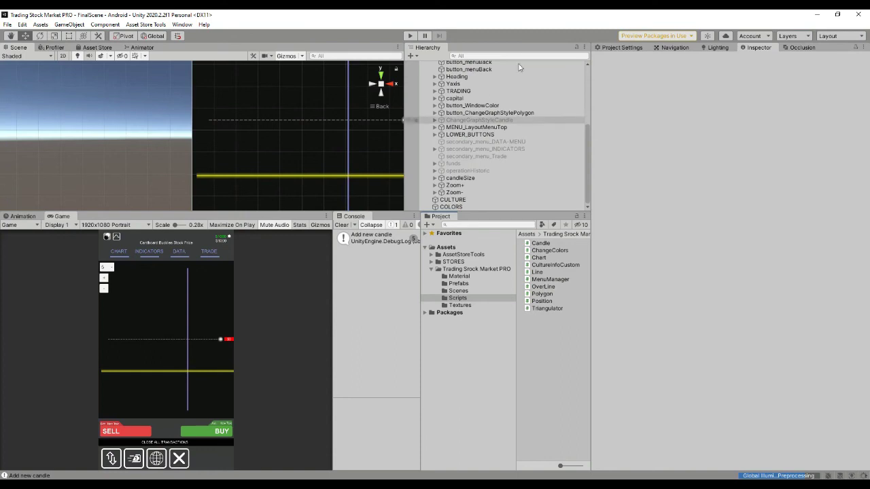
# Select the CHART object and inspect the data source Url in its Chart script settings.
pyautogui.scroll(5, 489, 109)
pyautogui.click(481, 100)
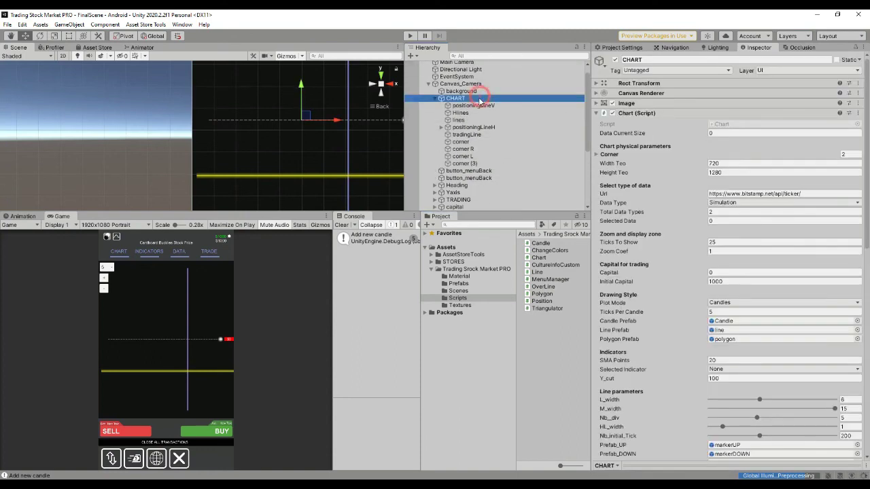
pyautogui.click(697, 196)
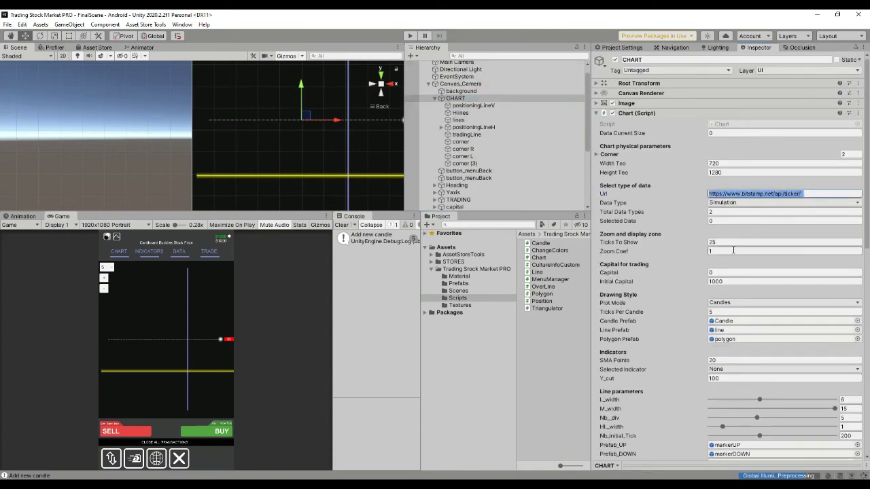